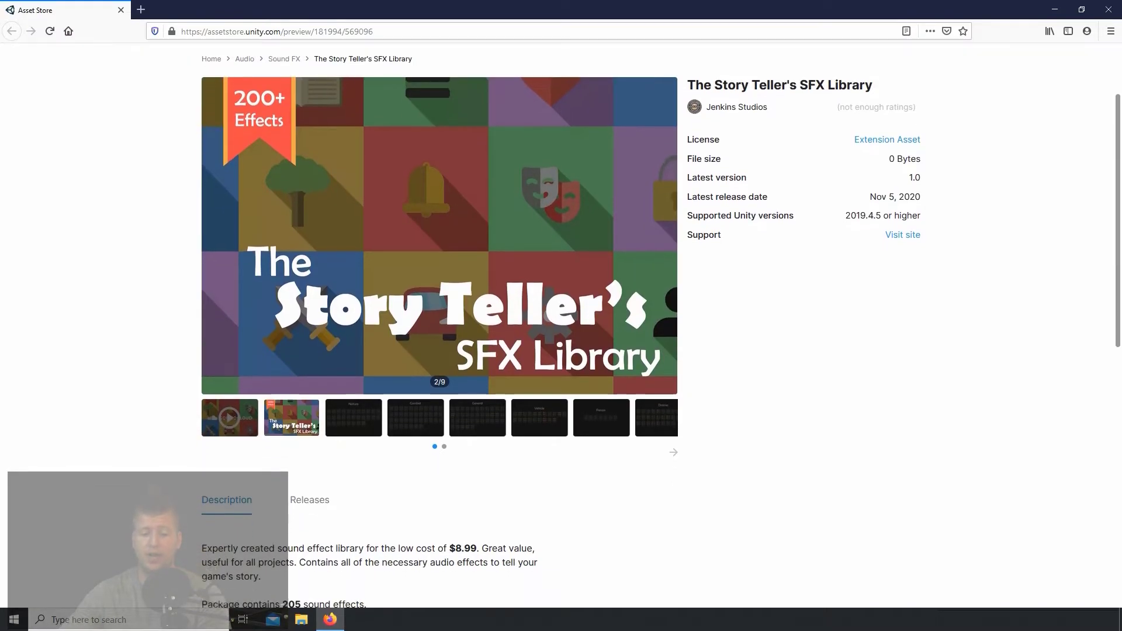
Step: Select the FX-SciFi-Transition-2 clip to show its Vorbis quality 100, Decompress On Load import settings
scroll(562, 322, down, 2)
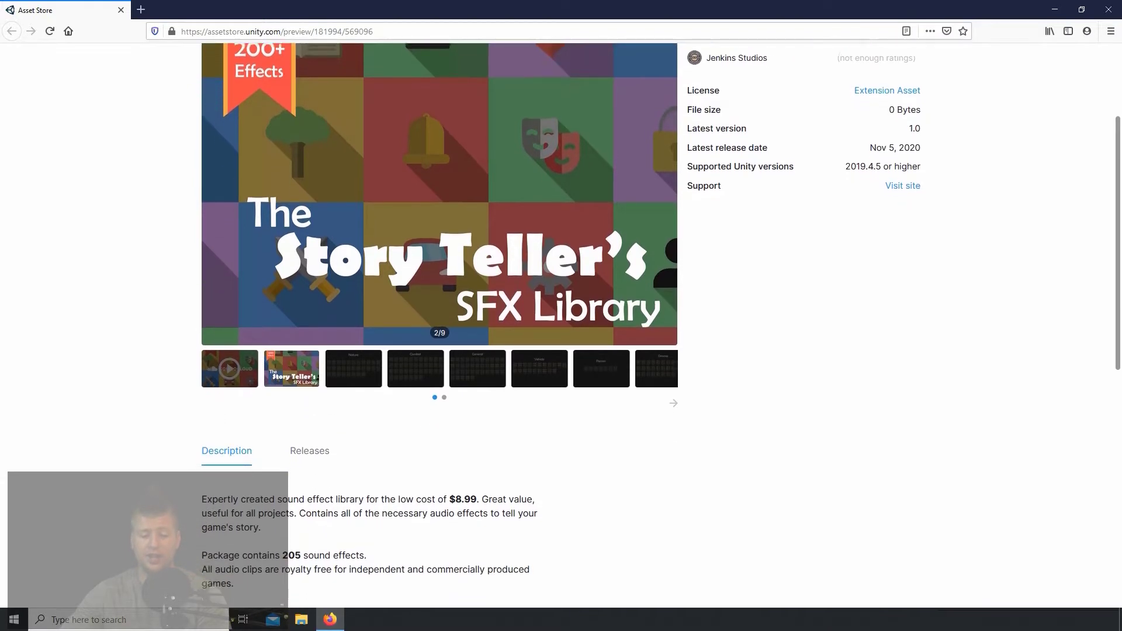
scroll(562, 321, down, 2)
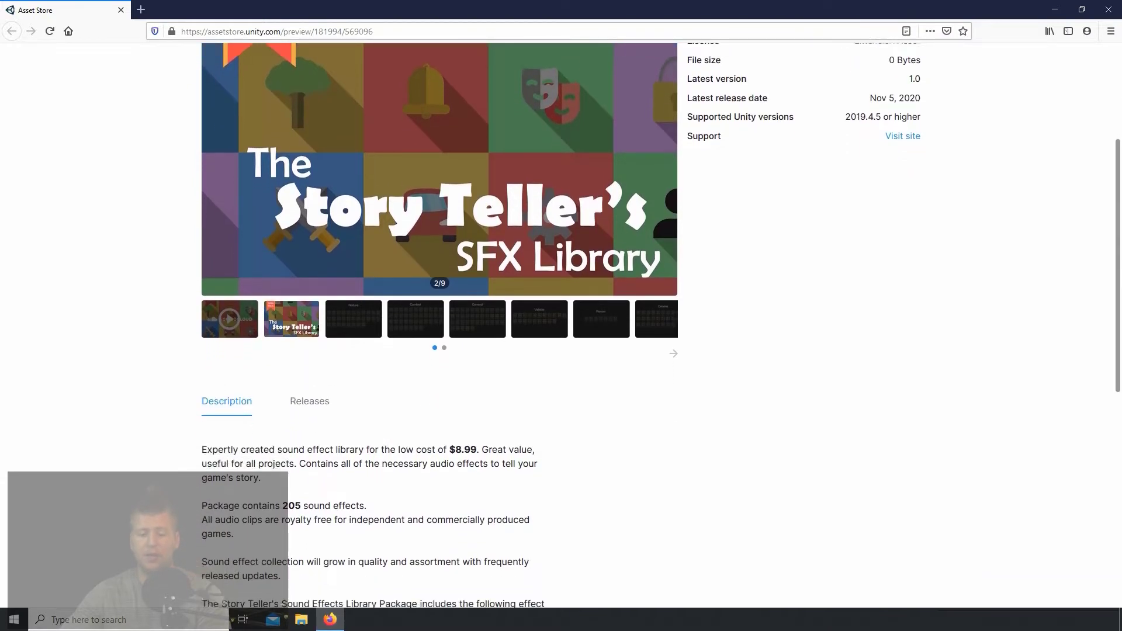
scroll(561, 322, down, 2)
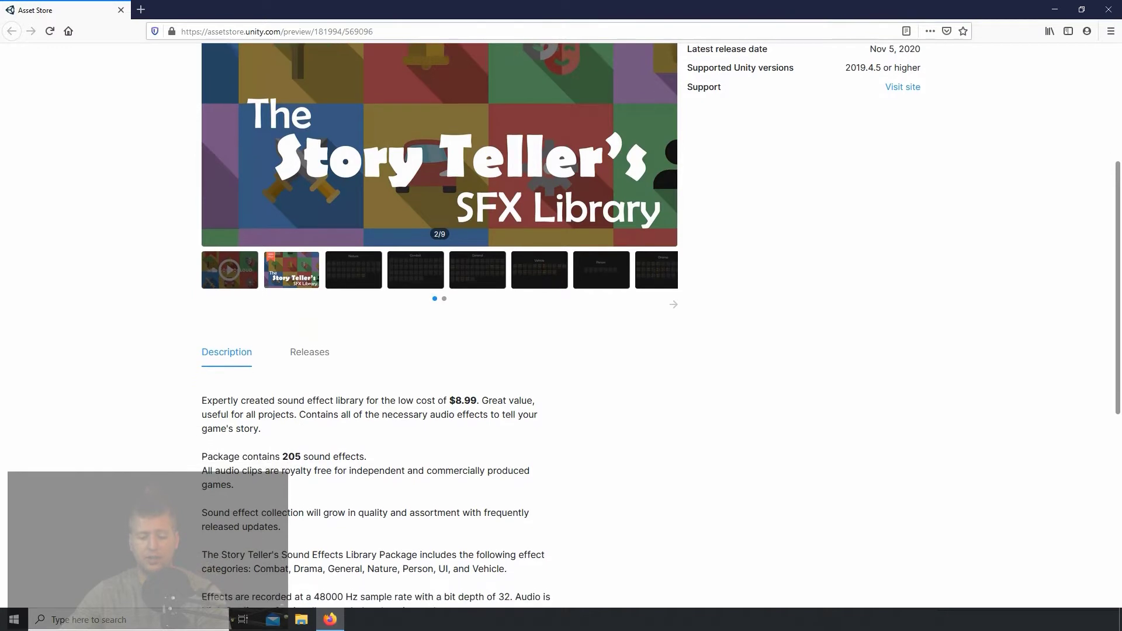
scroll(561, 321, down, 2)
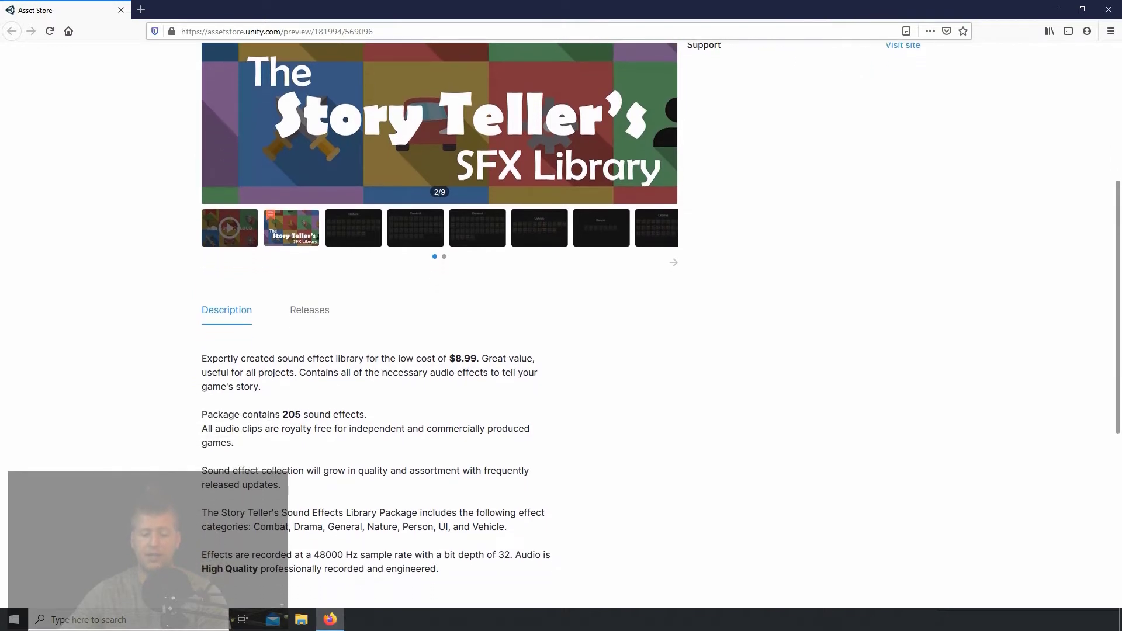
scroll(561, 322, down, 2)
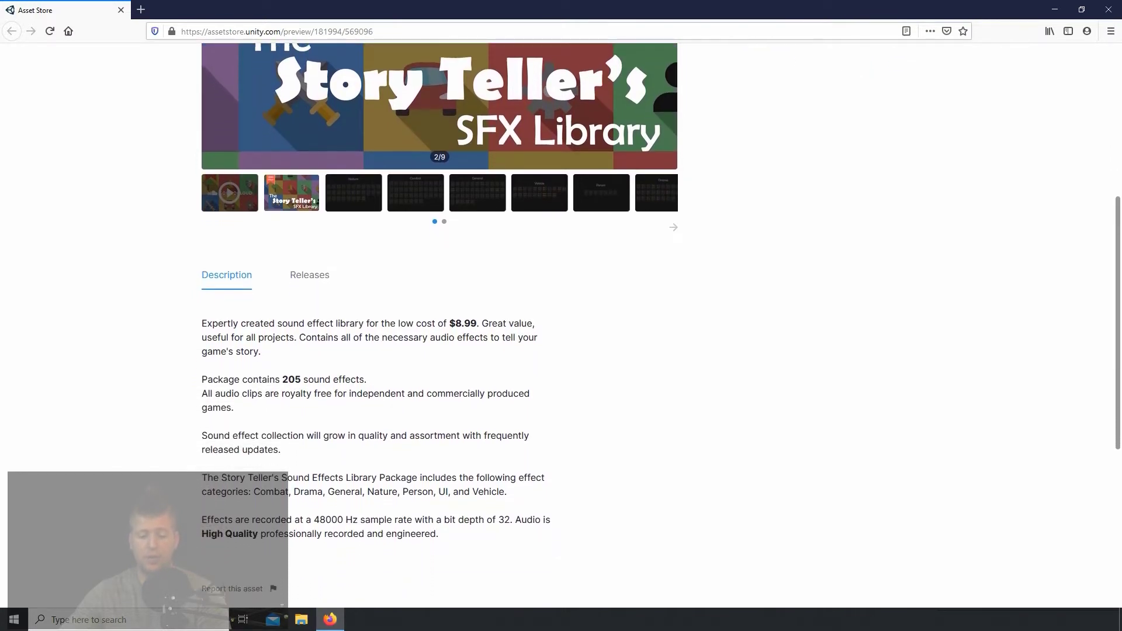
scroll(561, 322, down, 1)
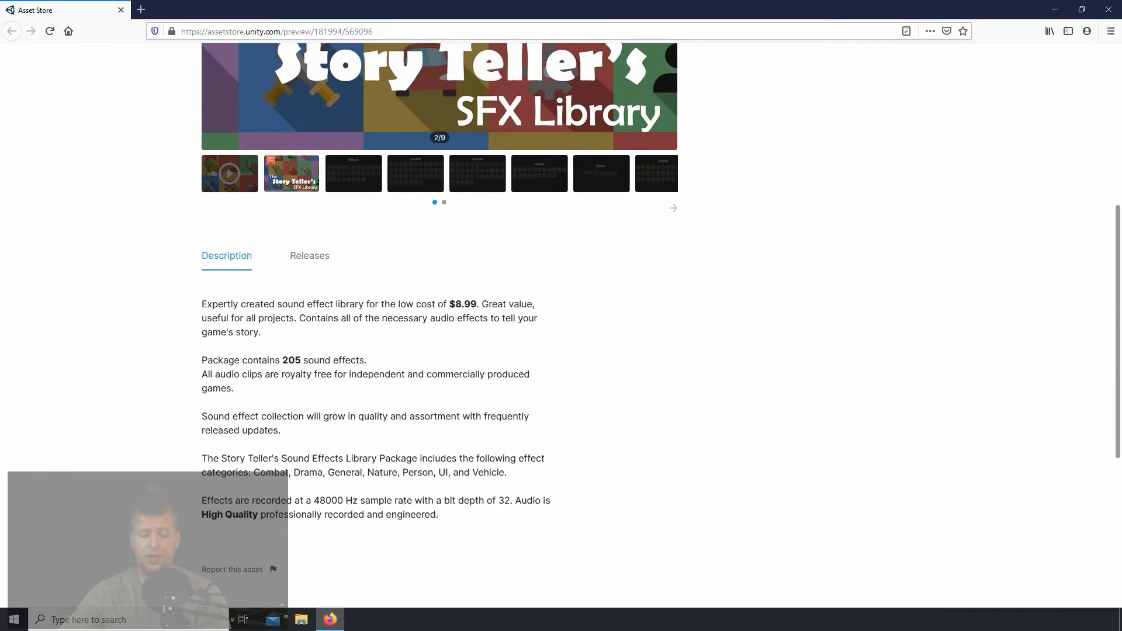
scroll(561, 322, down, 1)
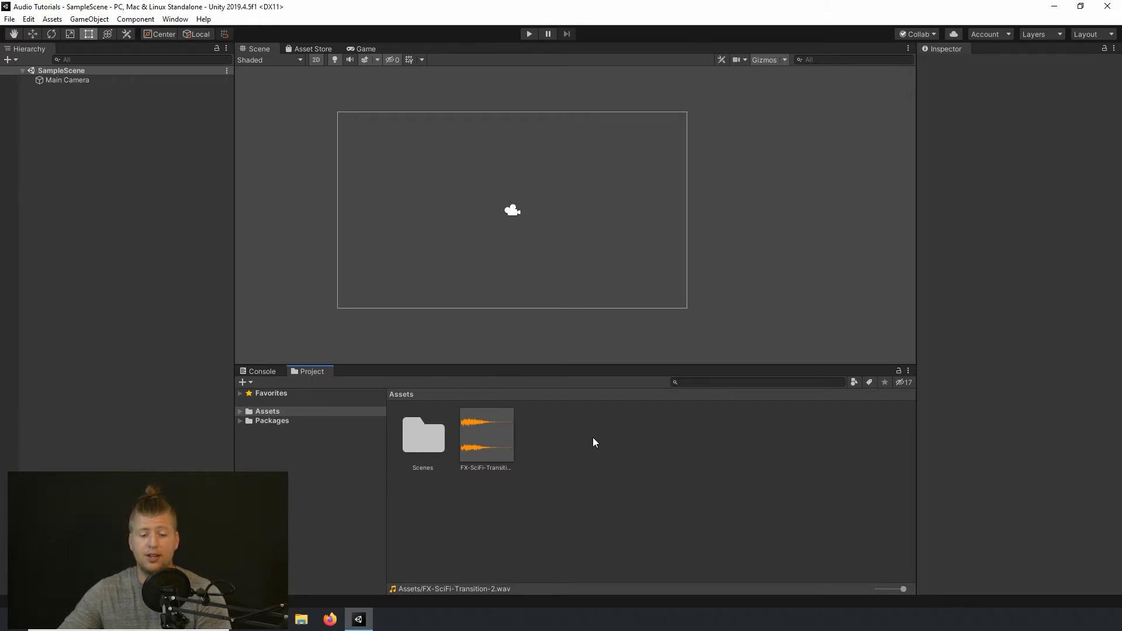
click(490, 435)
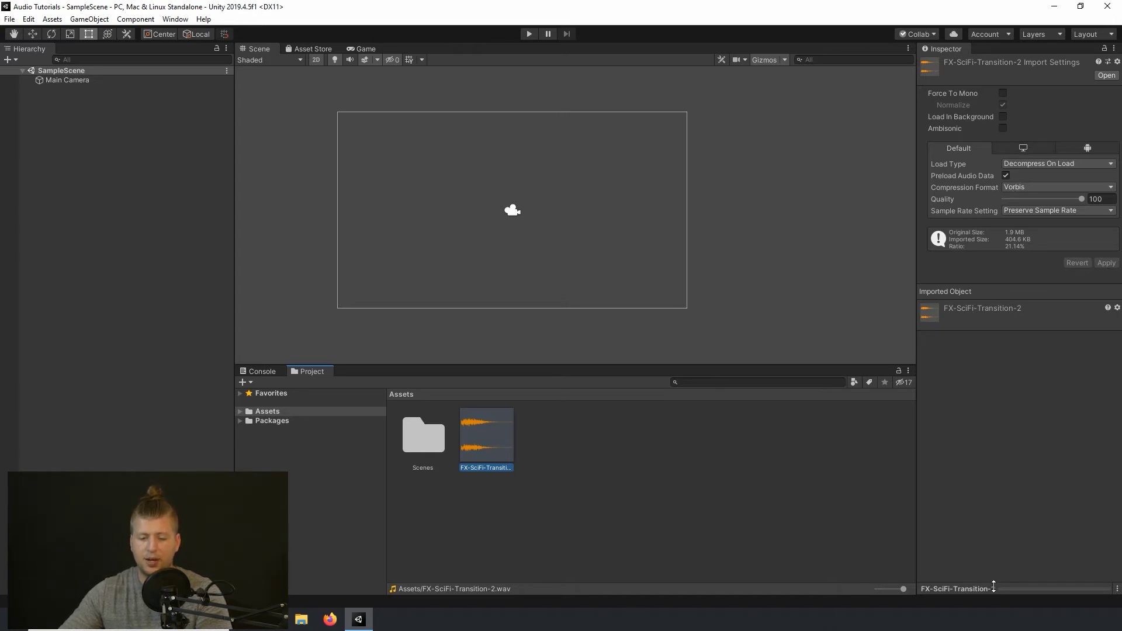
drag(994, 587, 1054, 349)
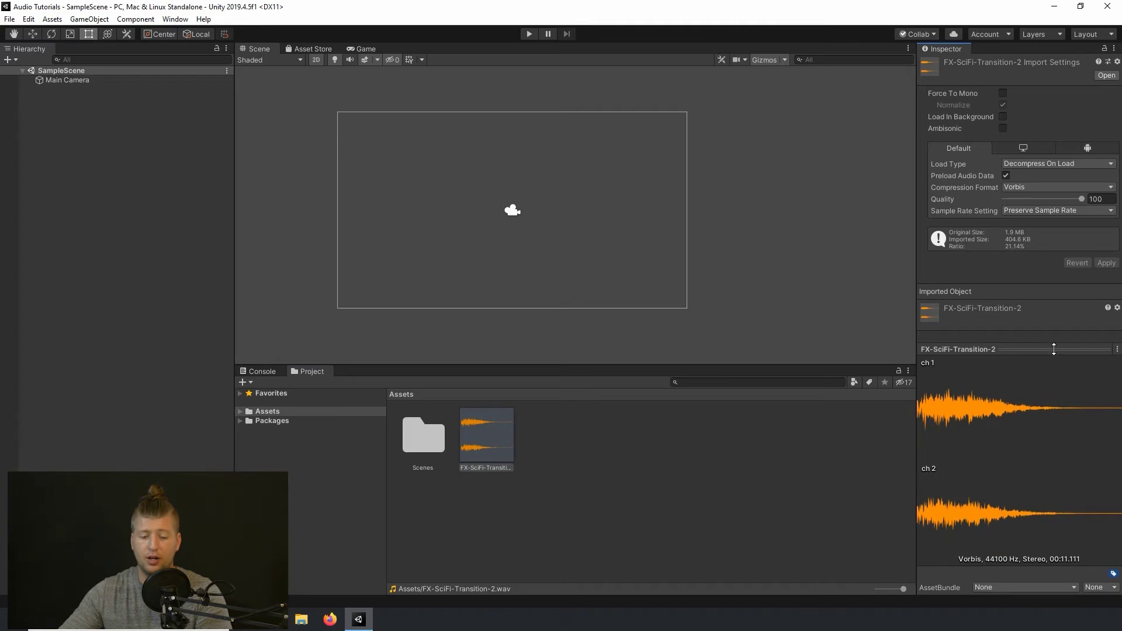
Step: Play the FX-SciFi-Transition-2 waveform preview, collapse it, and deselect the clip
click(1074, 349)
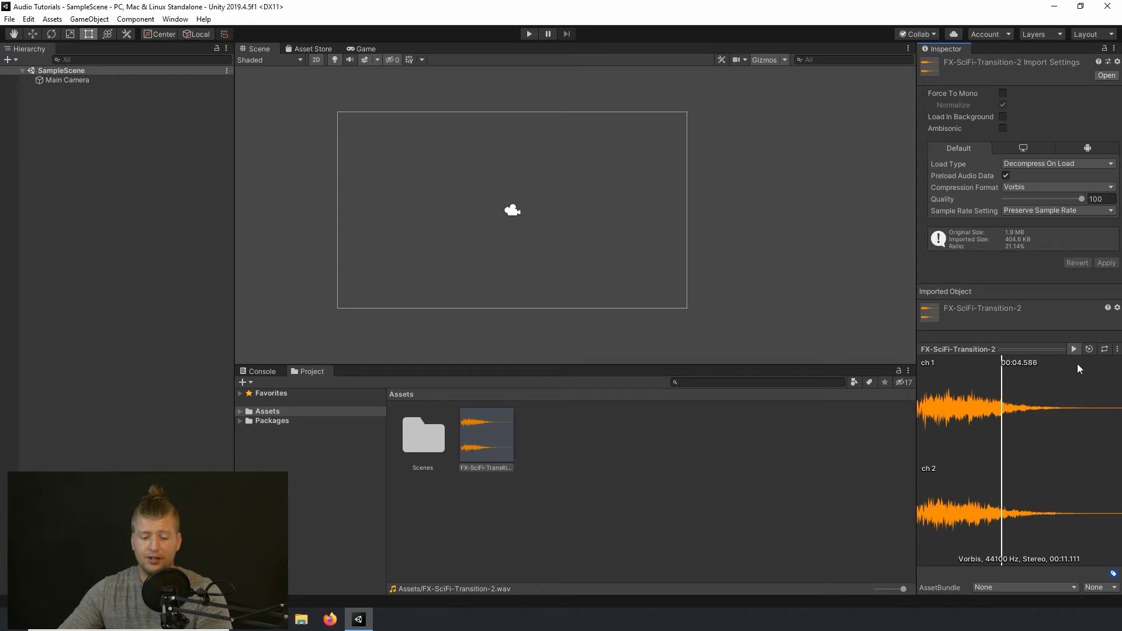
drag(1024, 348, 1018, 587)
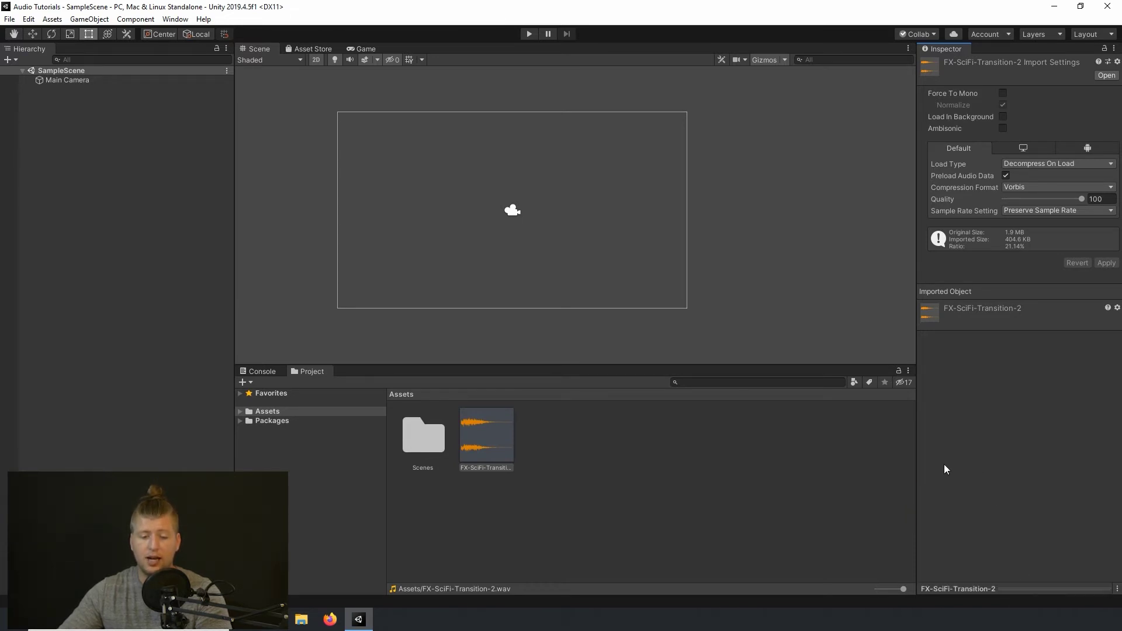
click(616, 474)
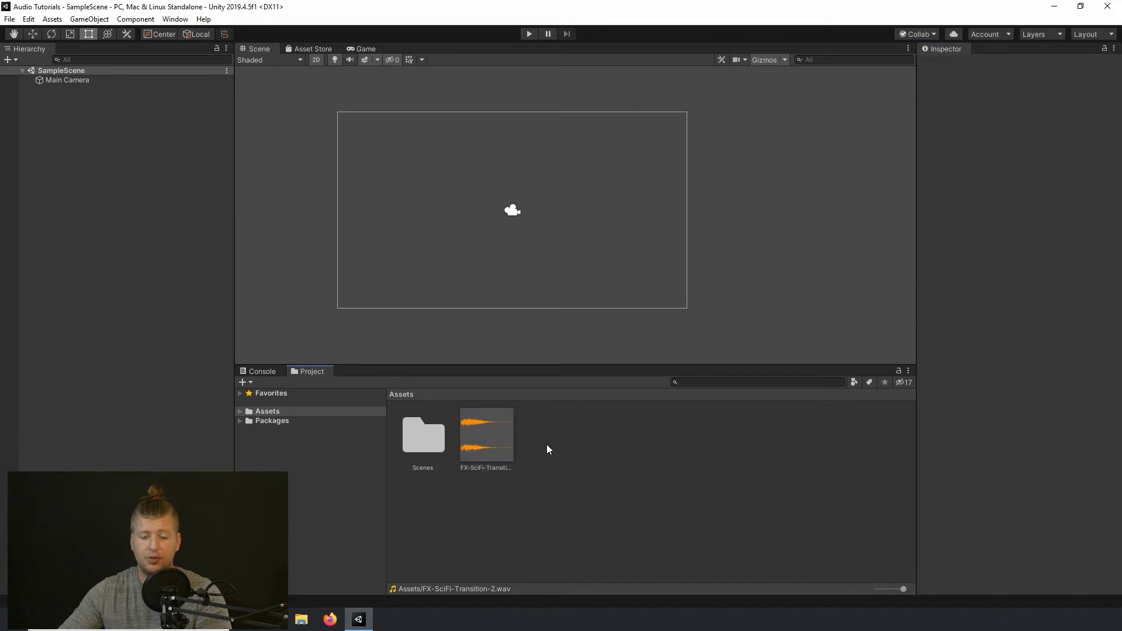
Step: Create a new audio mixer named Main from the Audio Mixer window
click(182, 21)
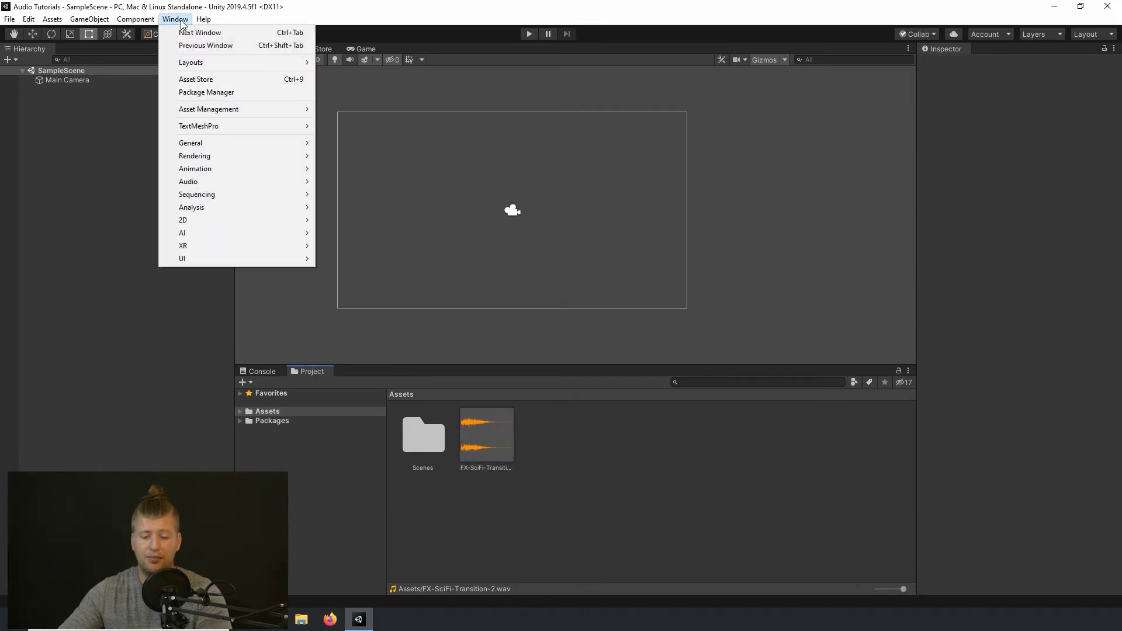
mouse_move(208, 185)
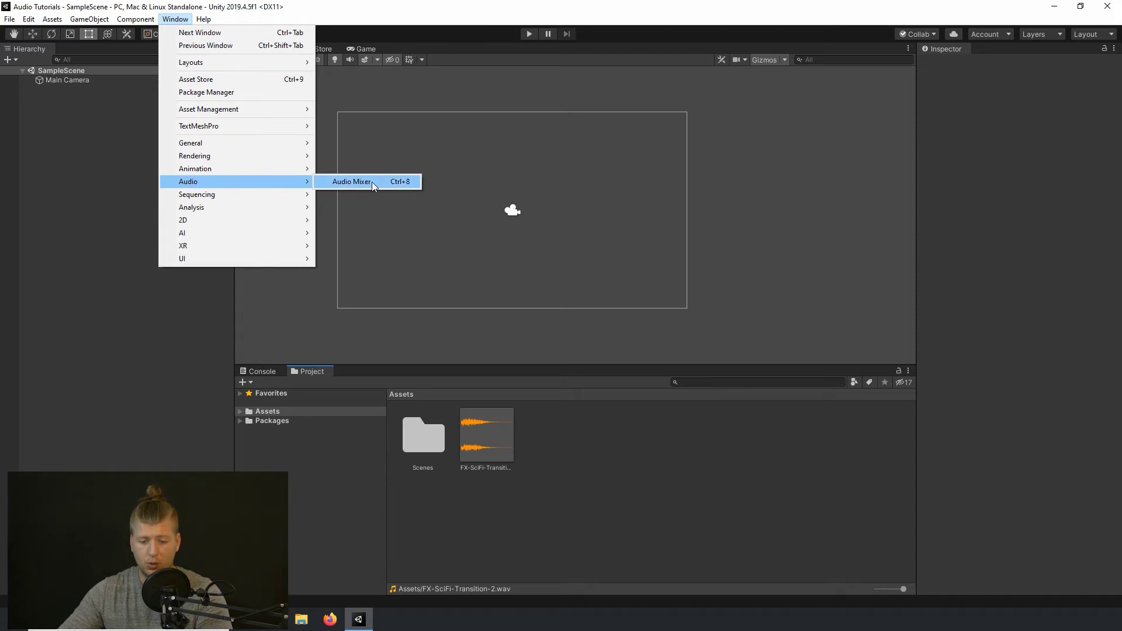
click(345, 181)
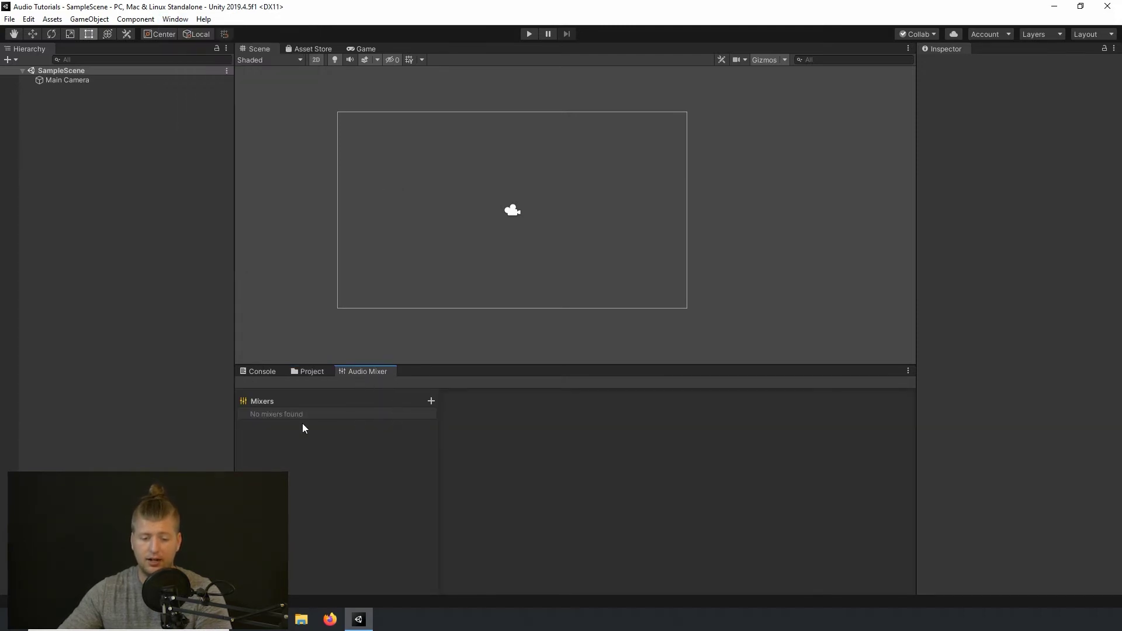
click(431, 401)
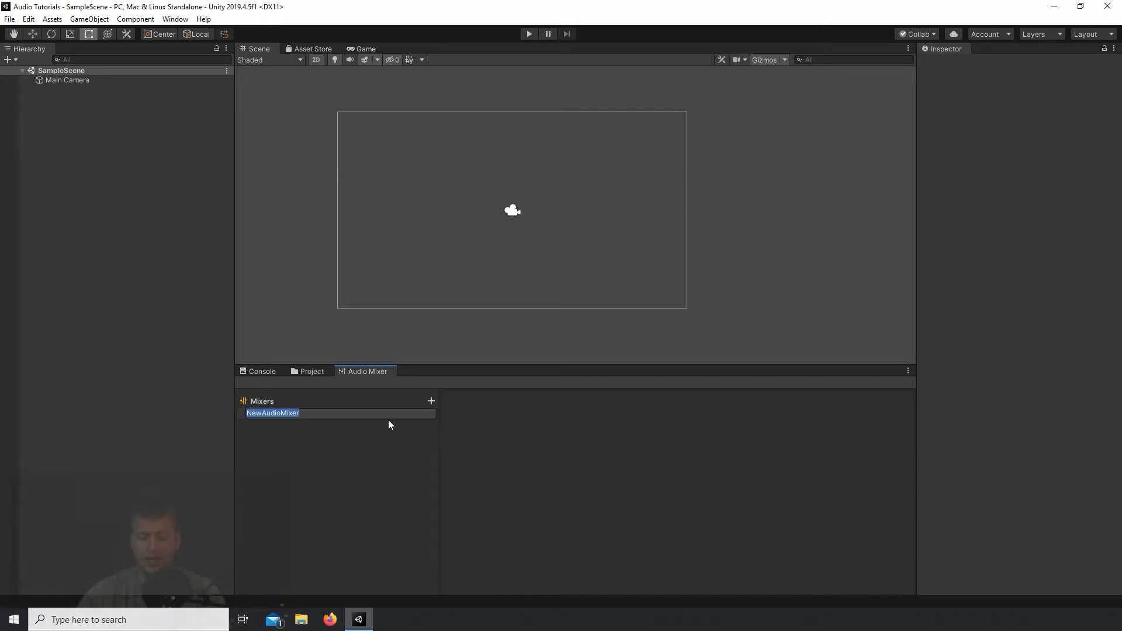
text(Main)
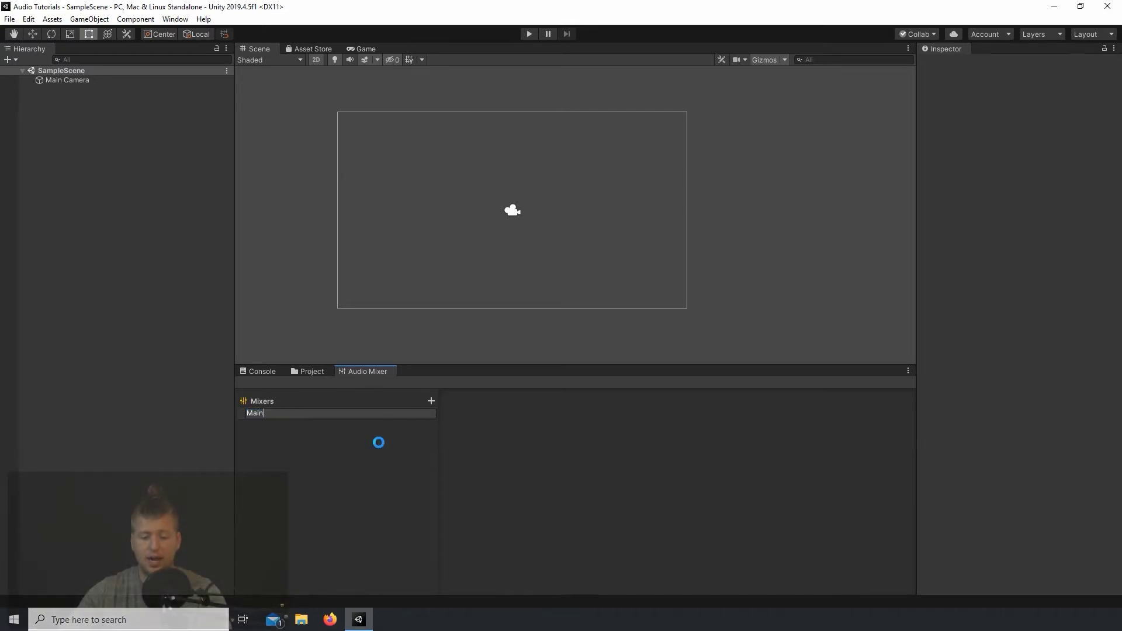
key(Return)
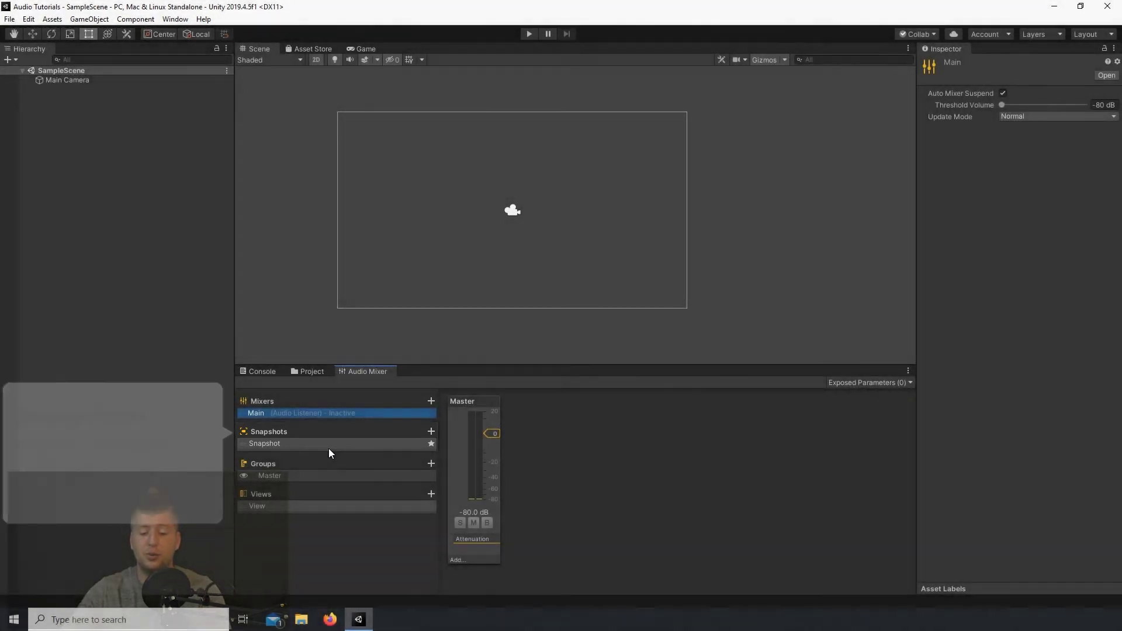
Step: Select the Master group to view its 0.00 dB volume and 100.00 % pitch
click(310, 477)
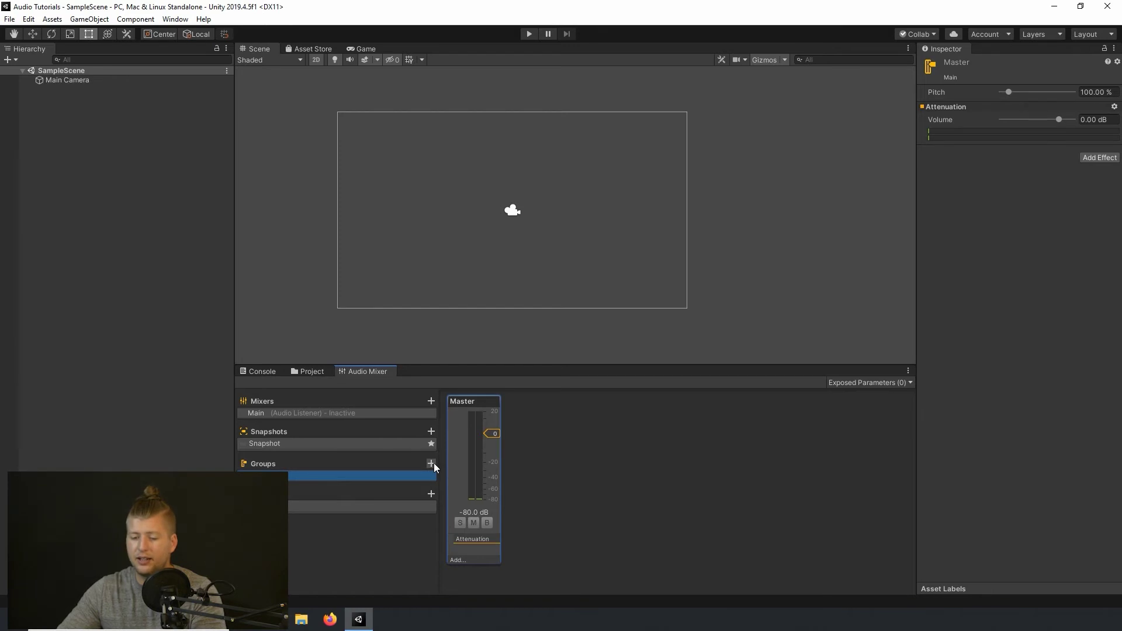
Step: Add a New Group to the Main mixer, along with a child and a sibling group
click(432, 464)
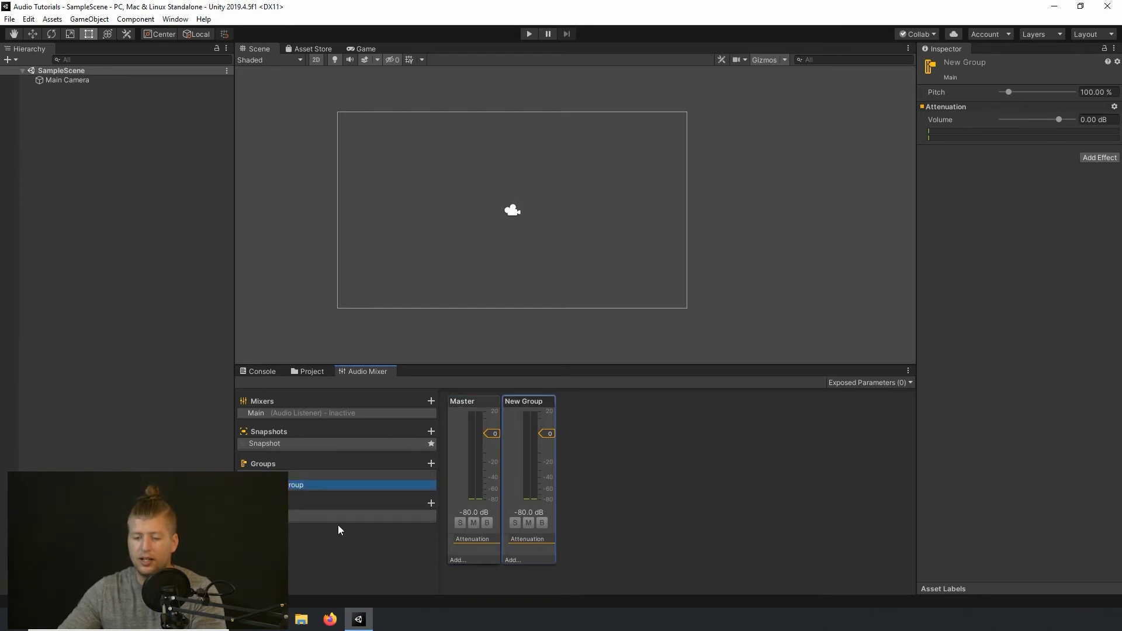
right_click(317, 485)
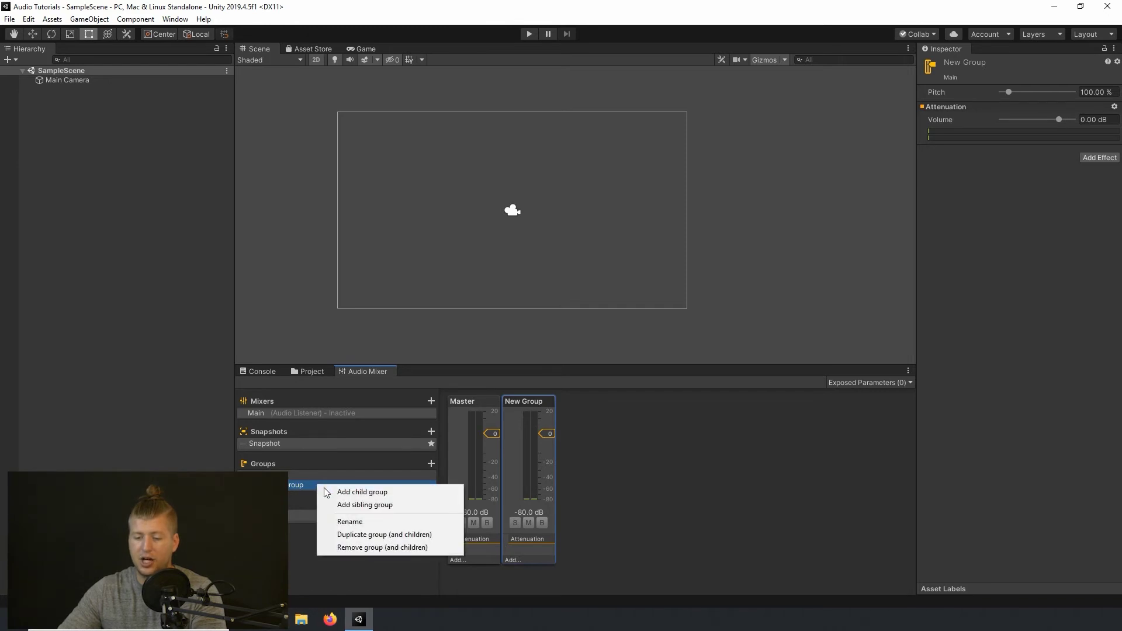
click(404, 491)
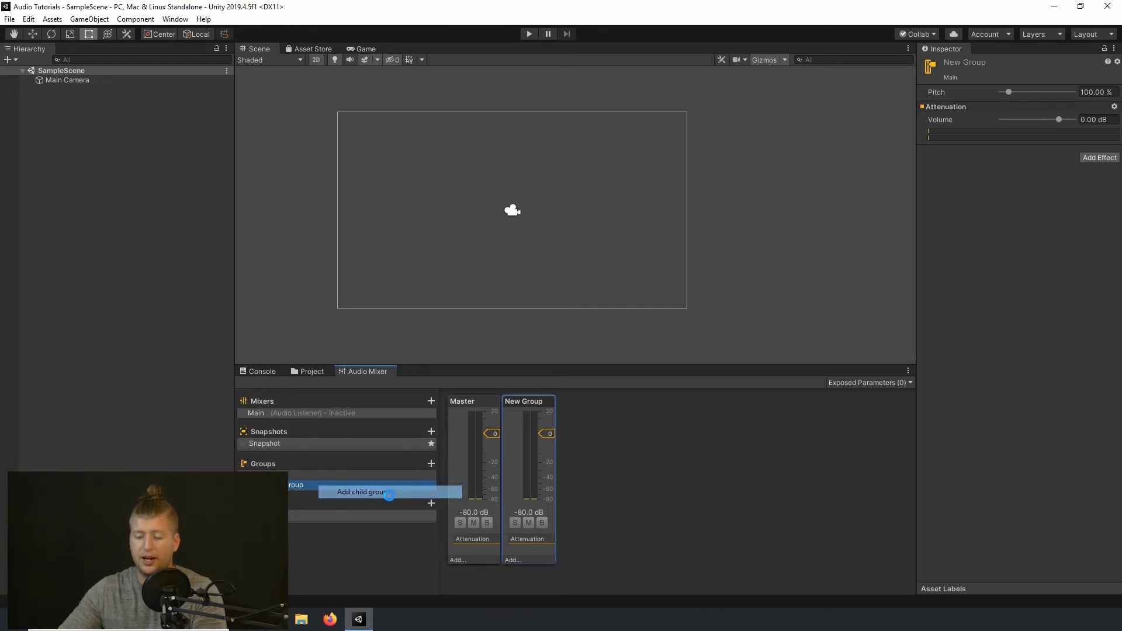
click(293, 485)
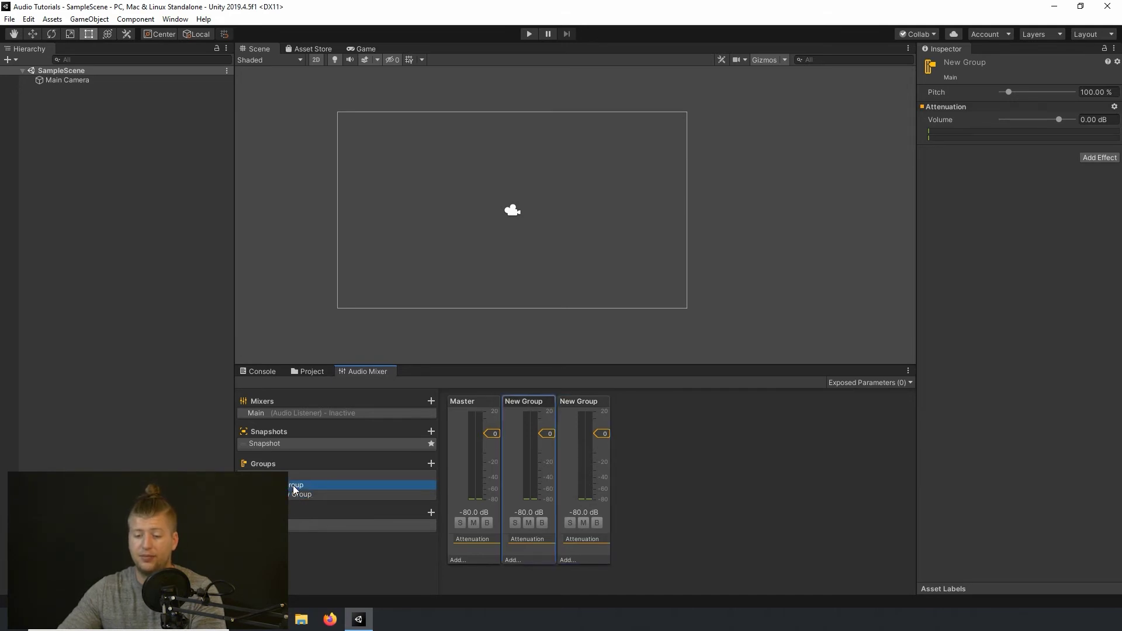
right_click(293, 485)
click(310, 503)
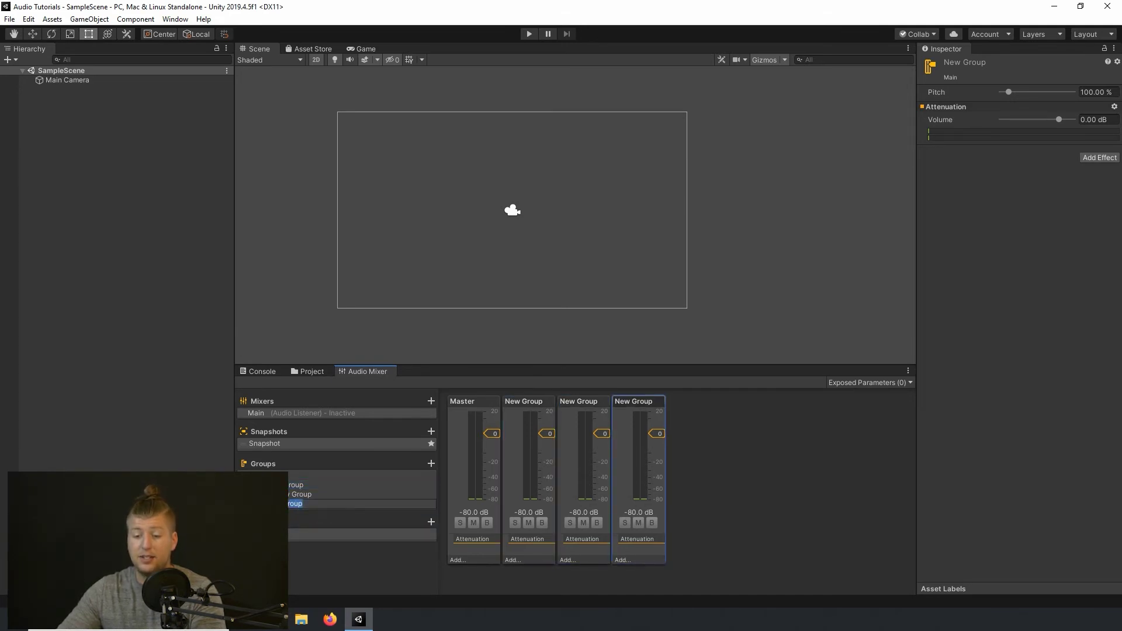
Step: Remove the extra groups and their children, leaving one New Group under Master
right_click(289, 494)
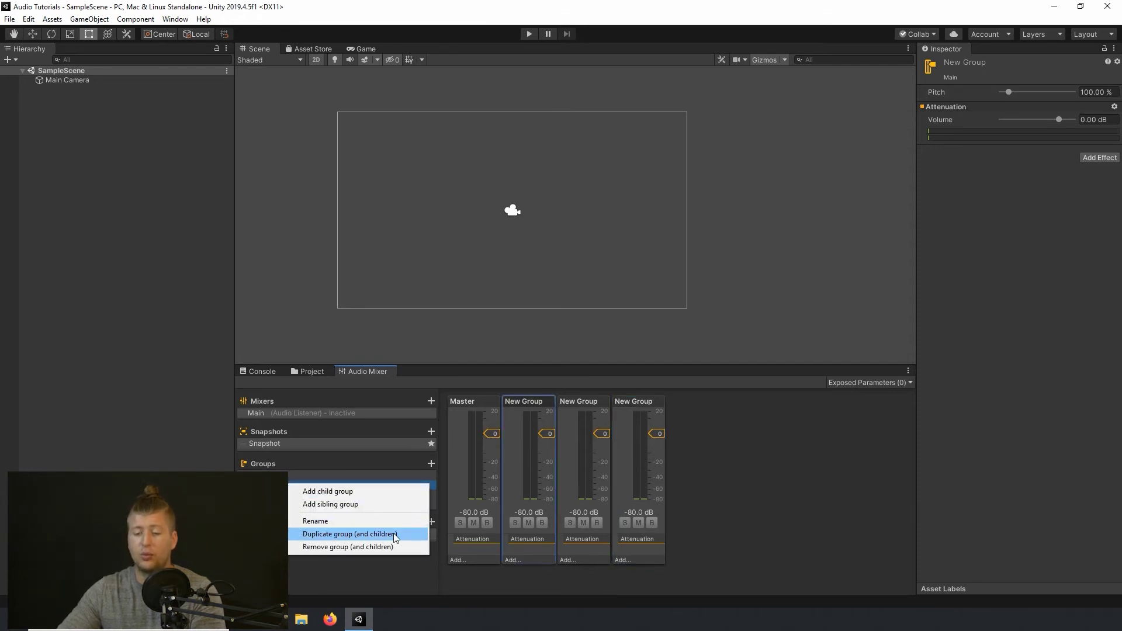
click(375, 547)
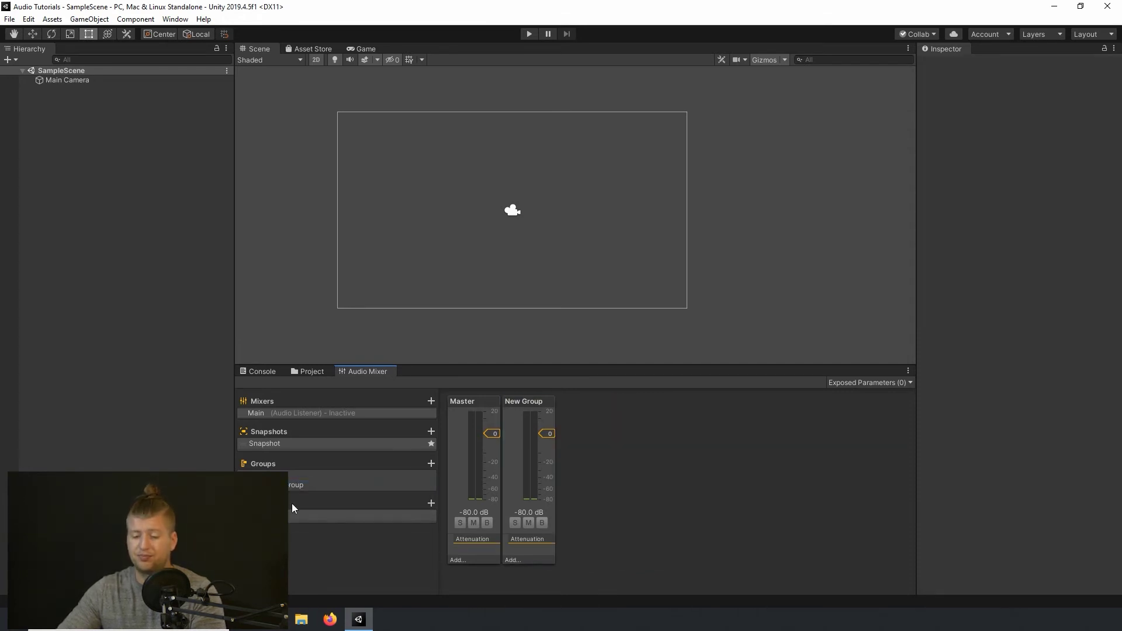
click(292, 486)
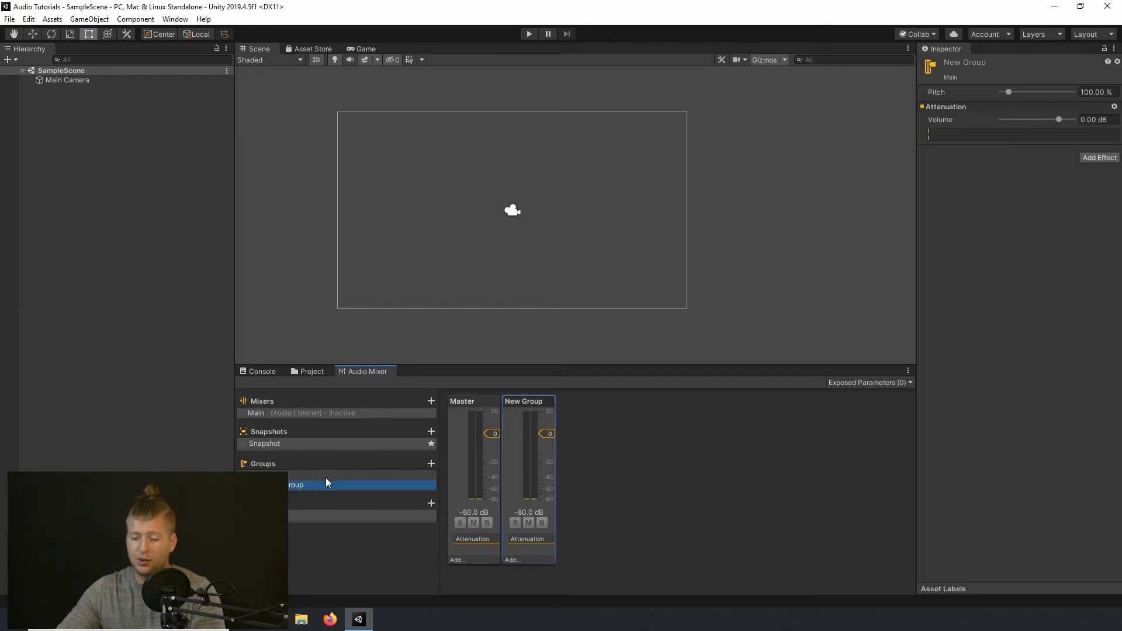
Step: Rename the New Group to Effects
right_click(288, 491)
click(338, 525)
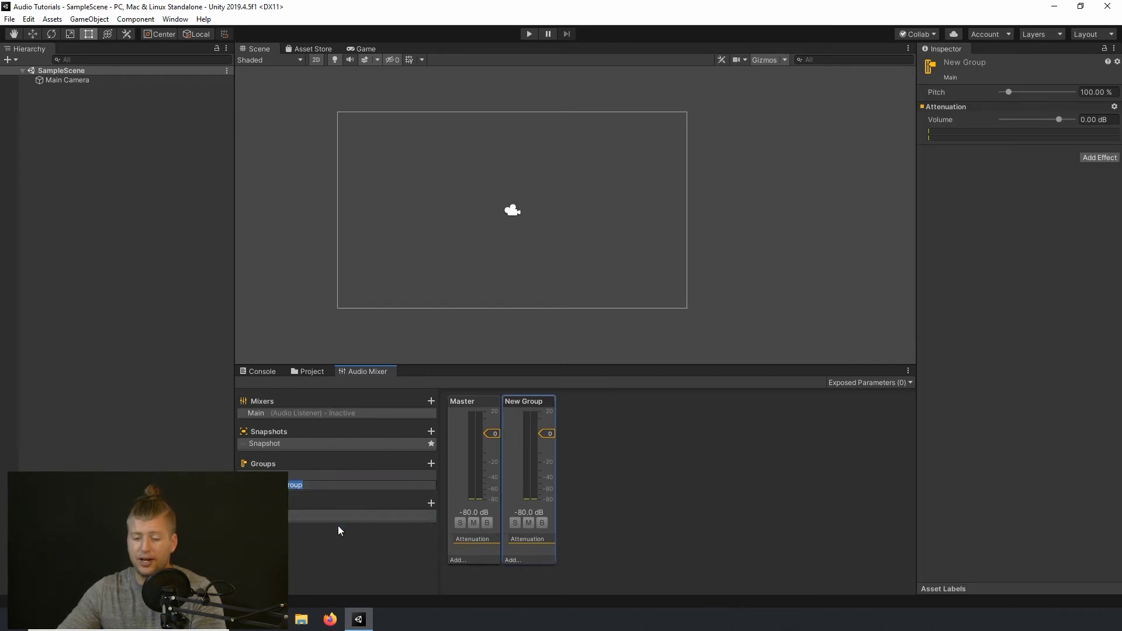
key(BackSpace)
text(Effects)
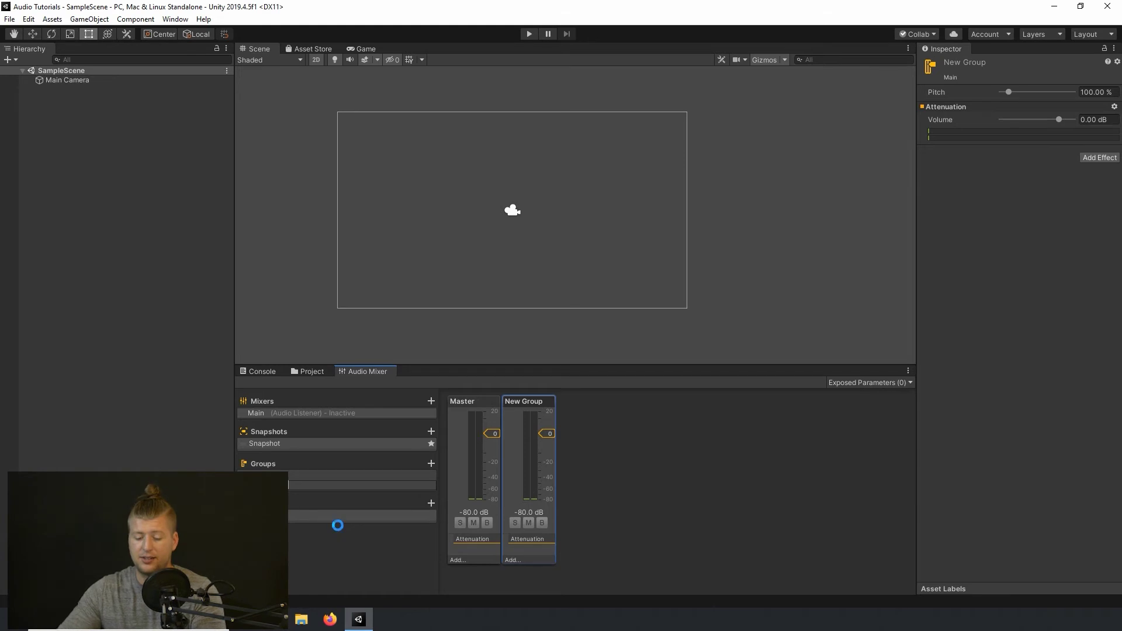
key(Return)
Step: Add a sibling group beside Effects and name it Transitions
right_click(289, 485)
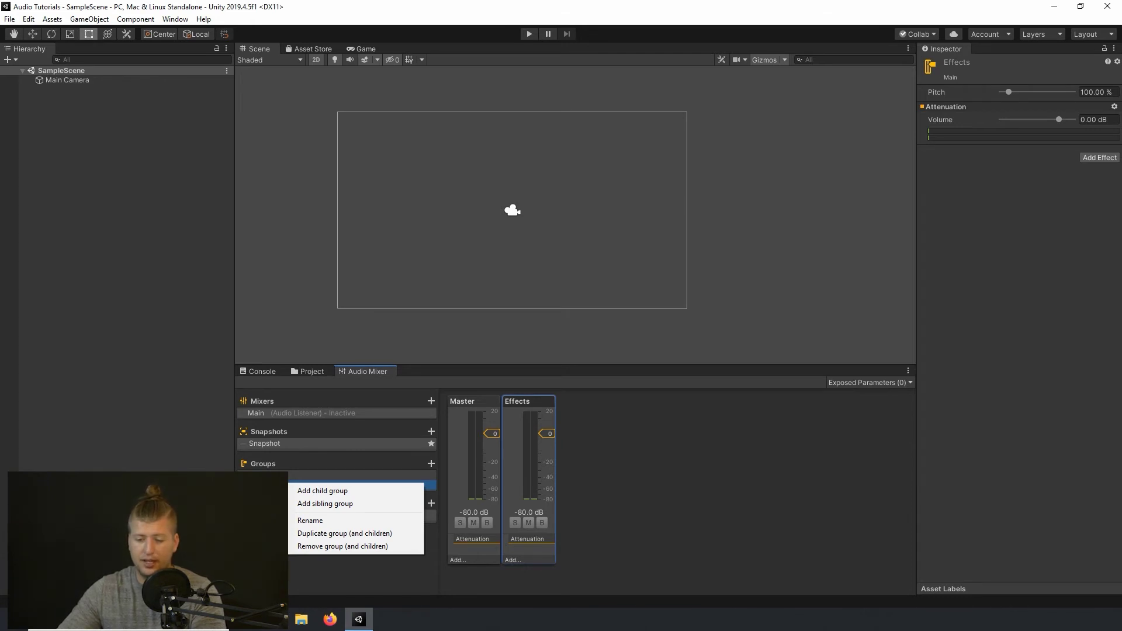
click(312, 504)
key(BackSpace)
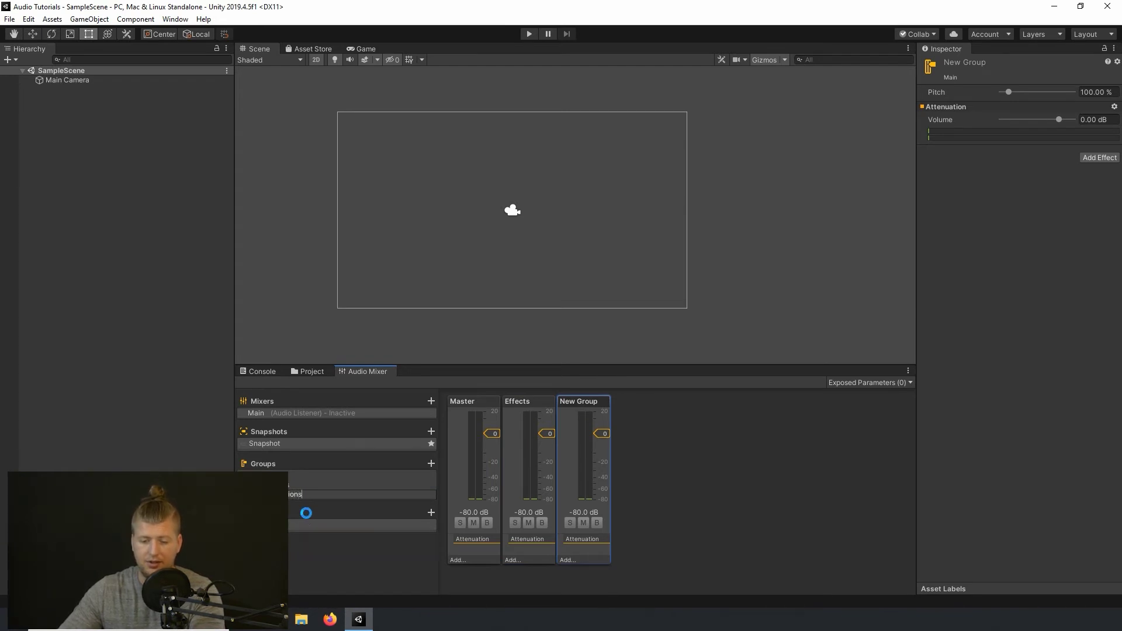
key(Return)
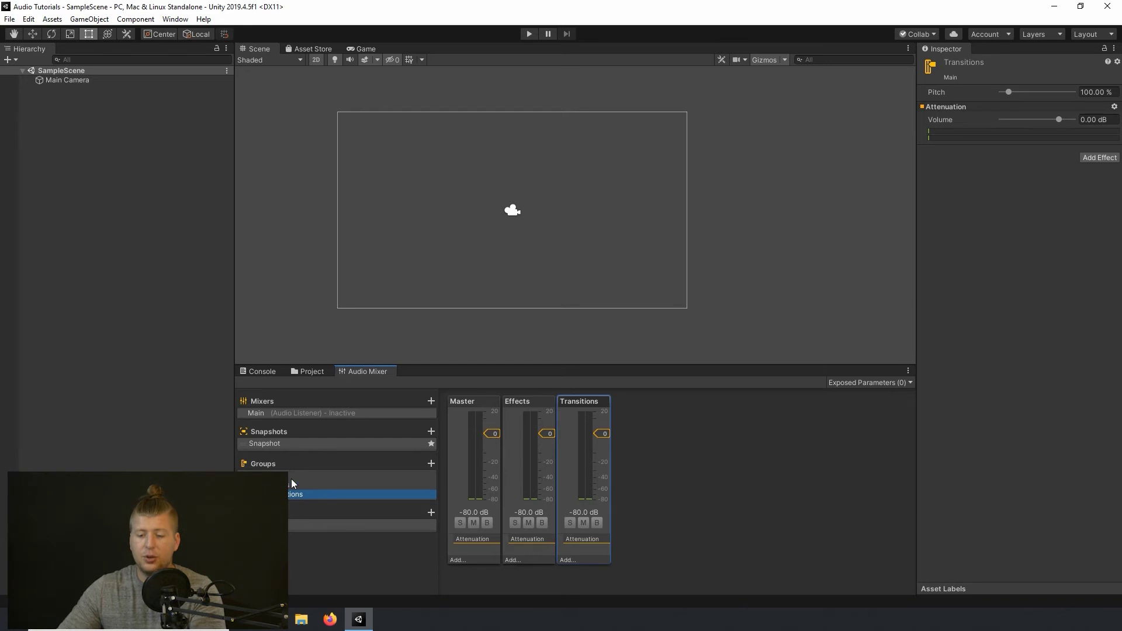
click(293, 484)
click(295, 494)
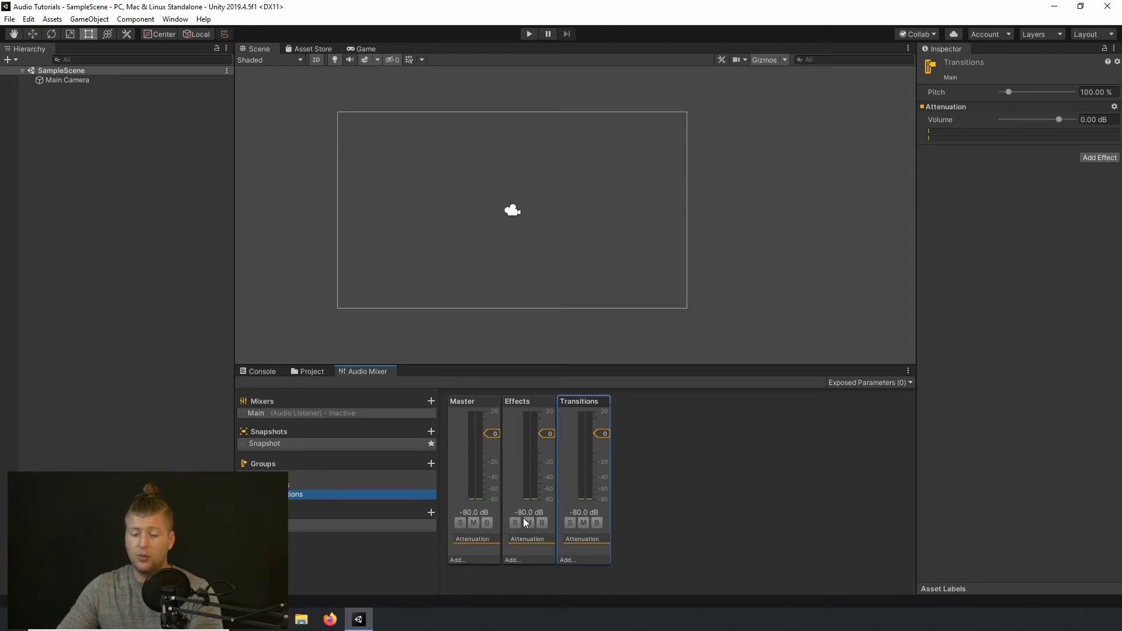
click(569, 523)
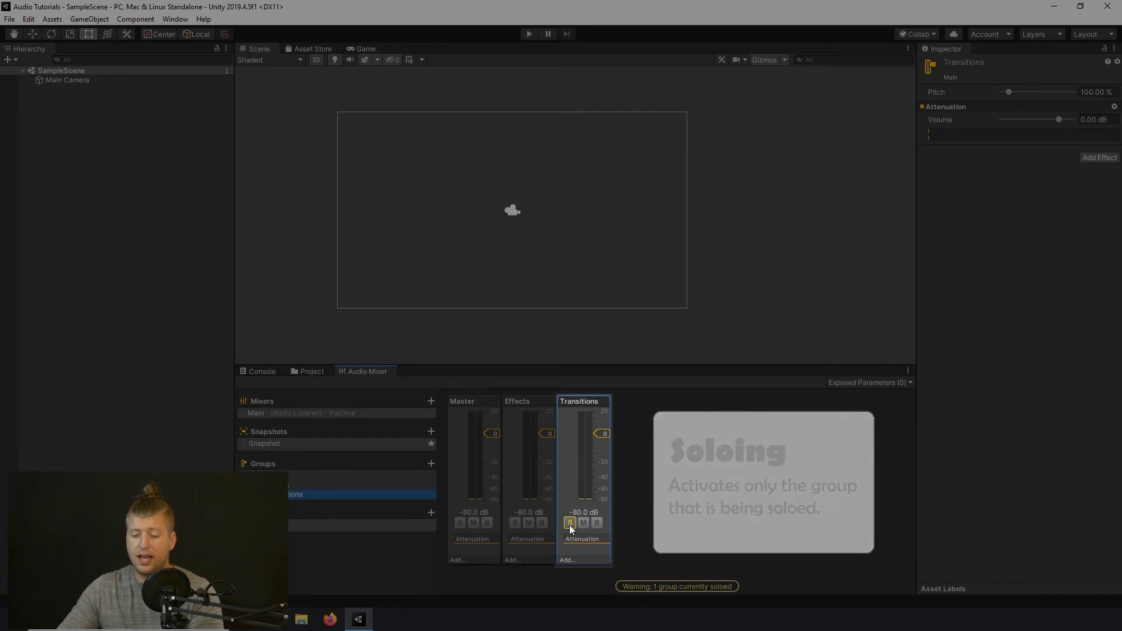
click(569, 523)
click(583, 523)
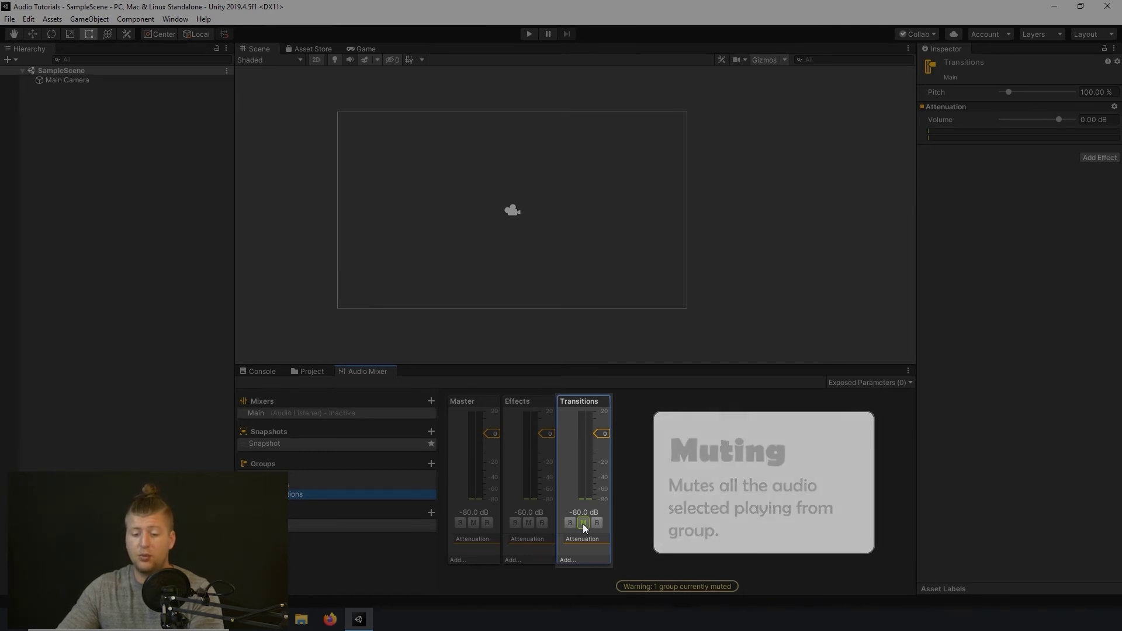
click(584, 523)
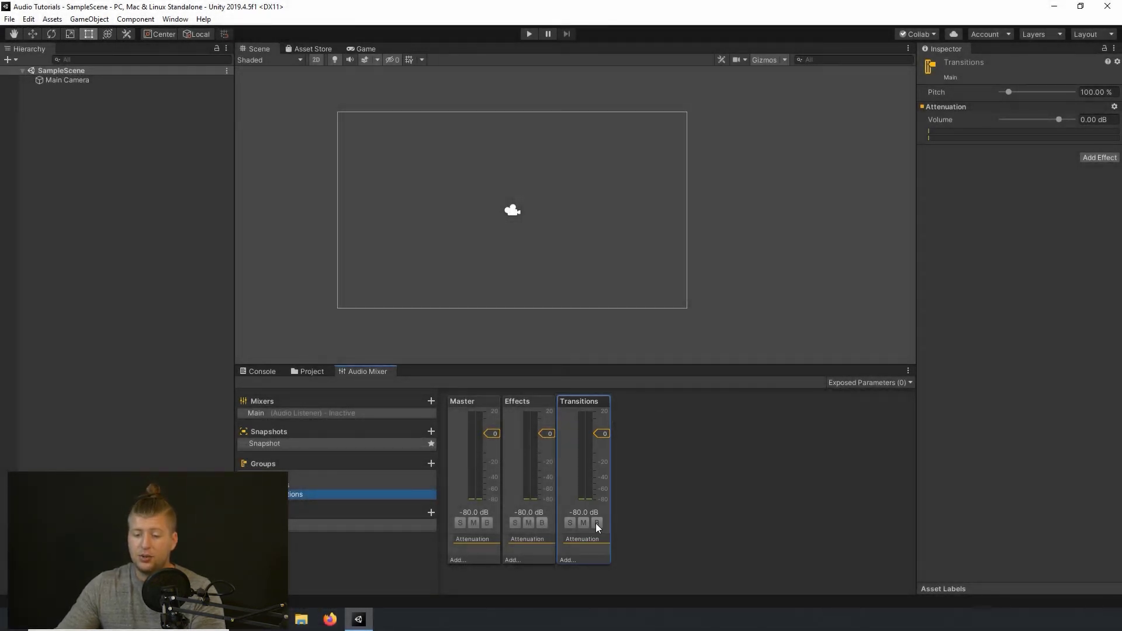
click(562, 560)
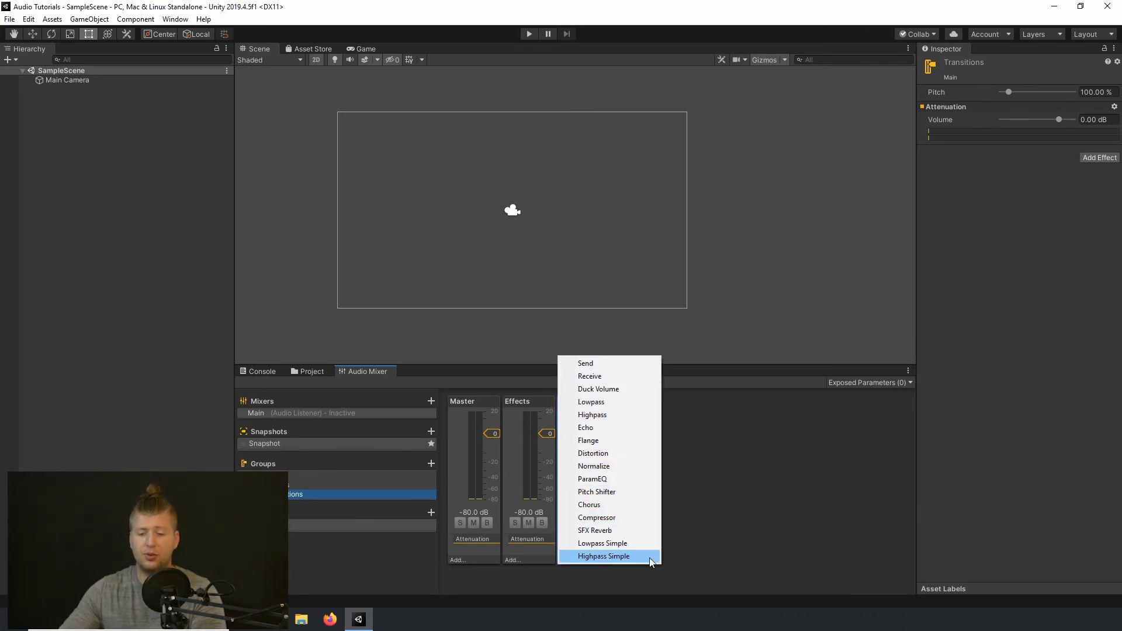
click(597, 581)
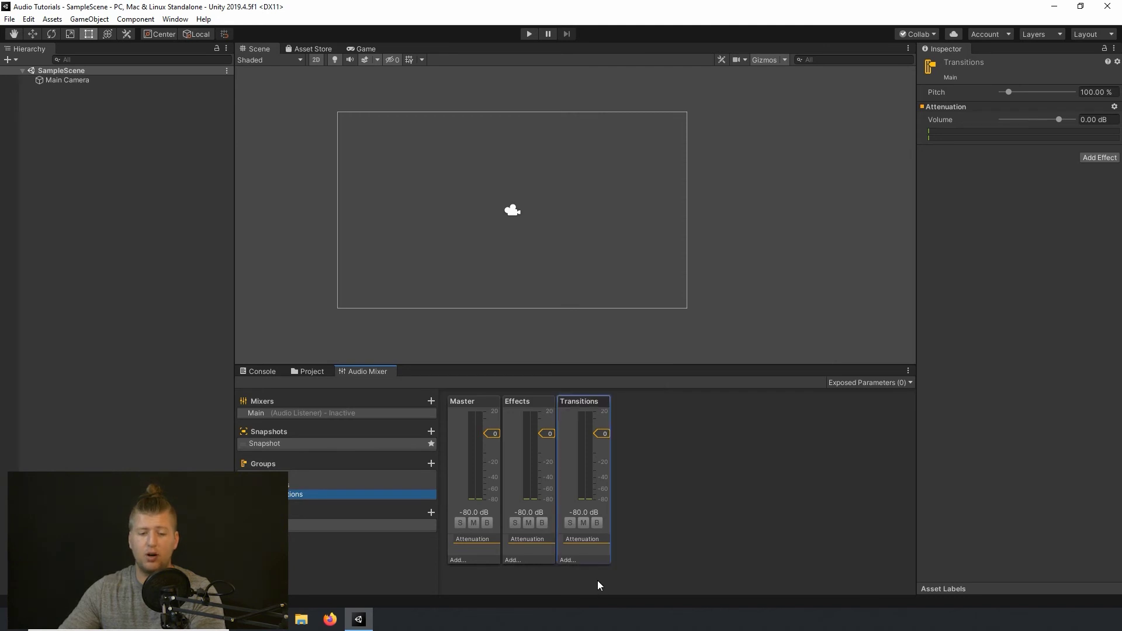
click(1098, 158)
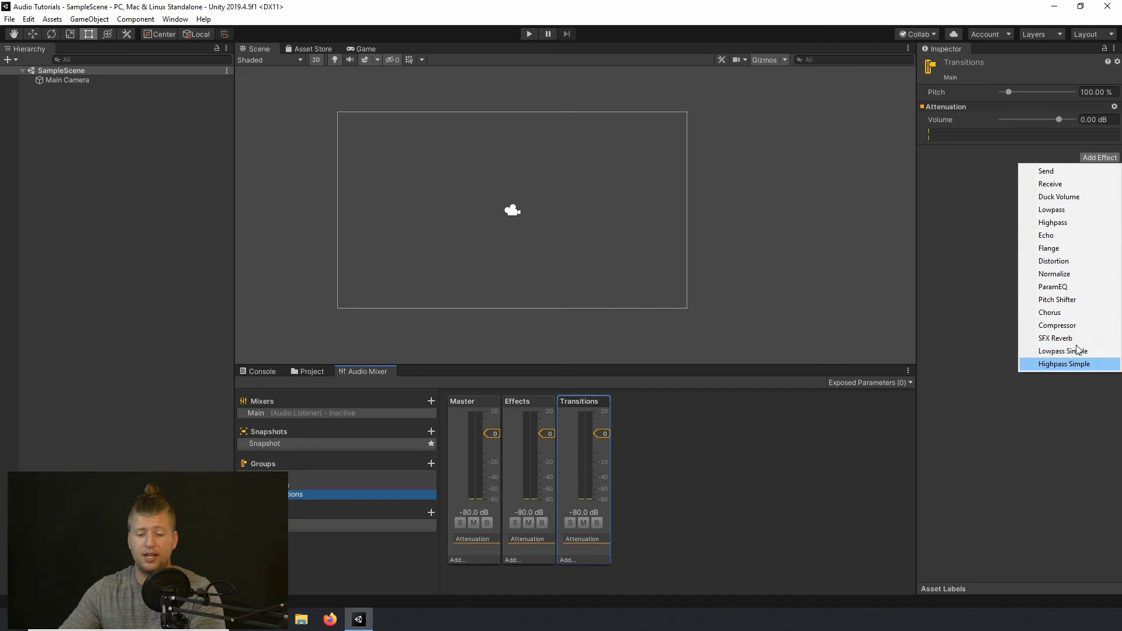
click(1088, 146)
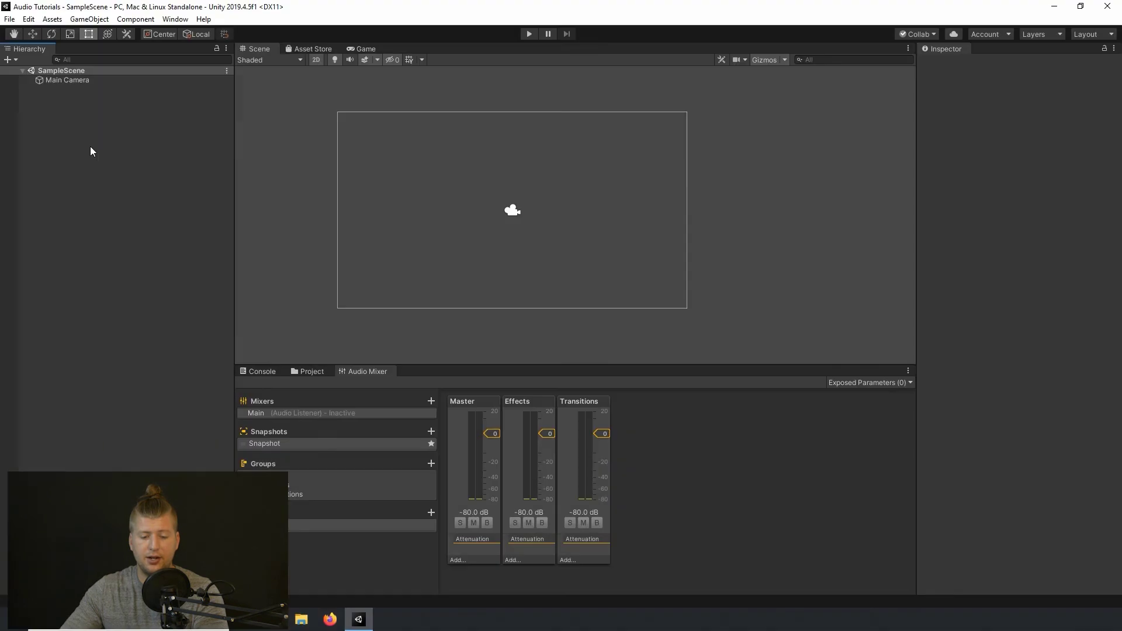
Step: Create an empty GameObject named Audio Transition and reset its position to 0, 0, 0
right_click(56, 138)
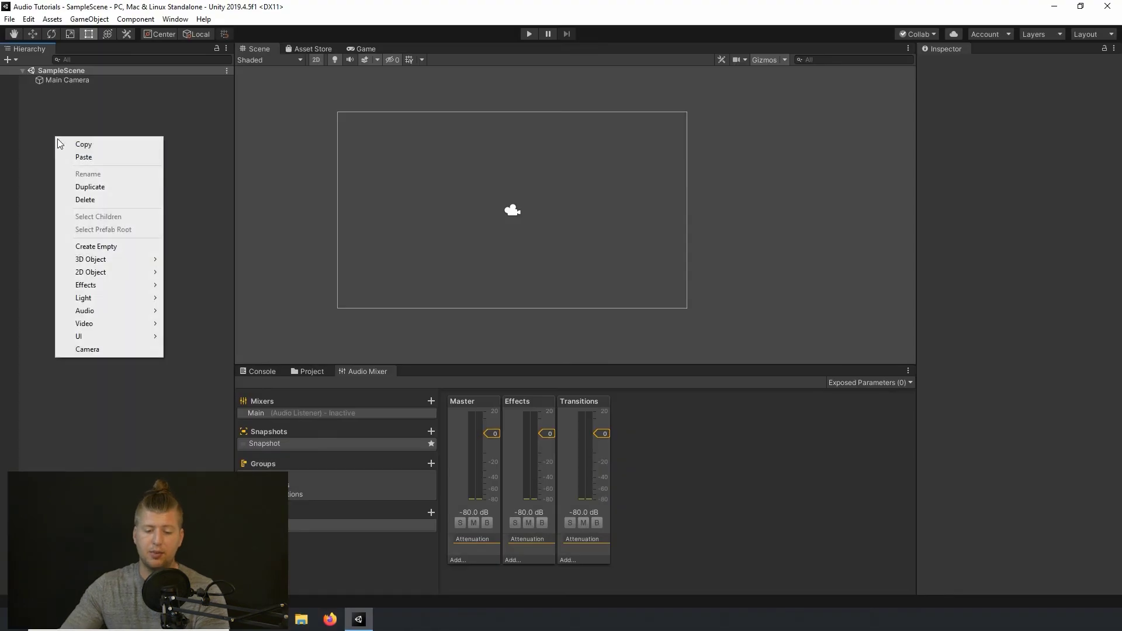
click(96, 248)
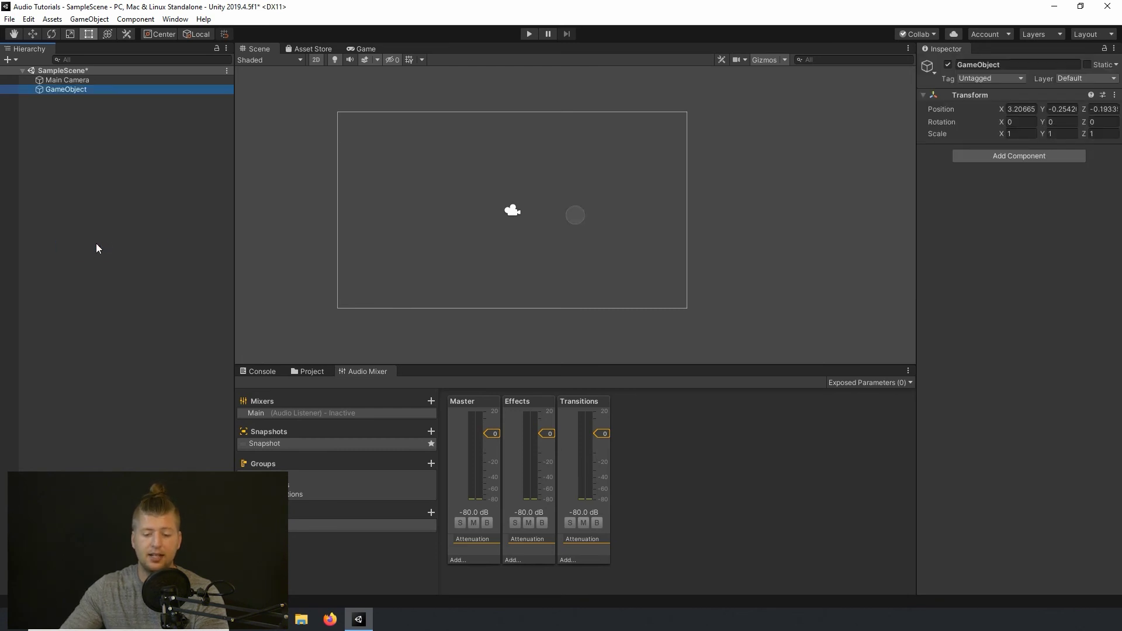
click(1012, 69)
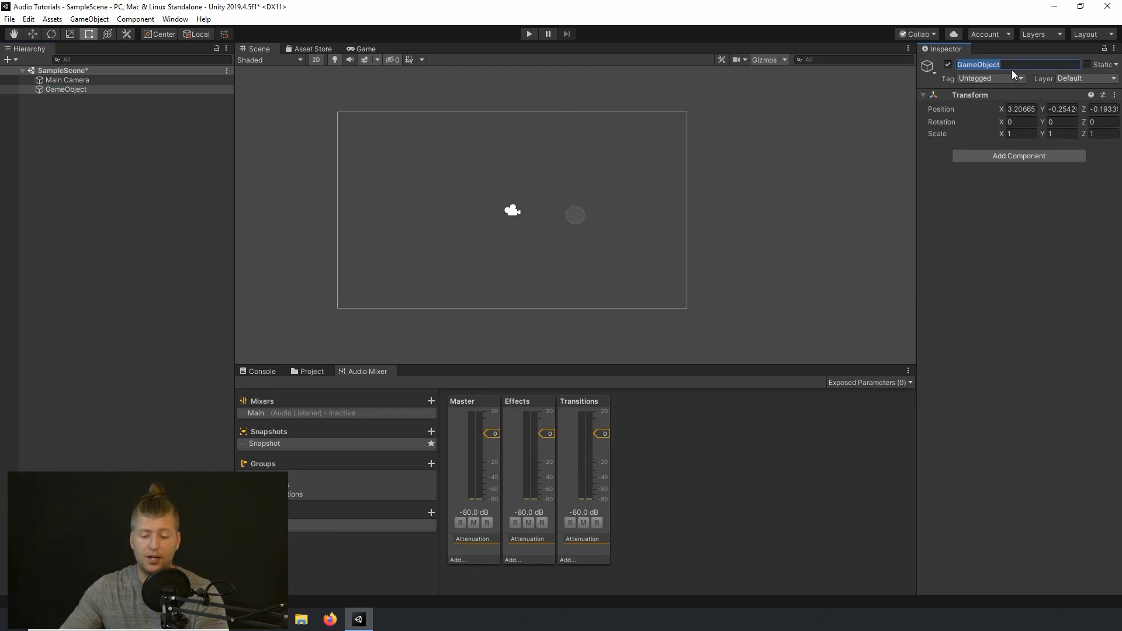
text(Audio Tran)
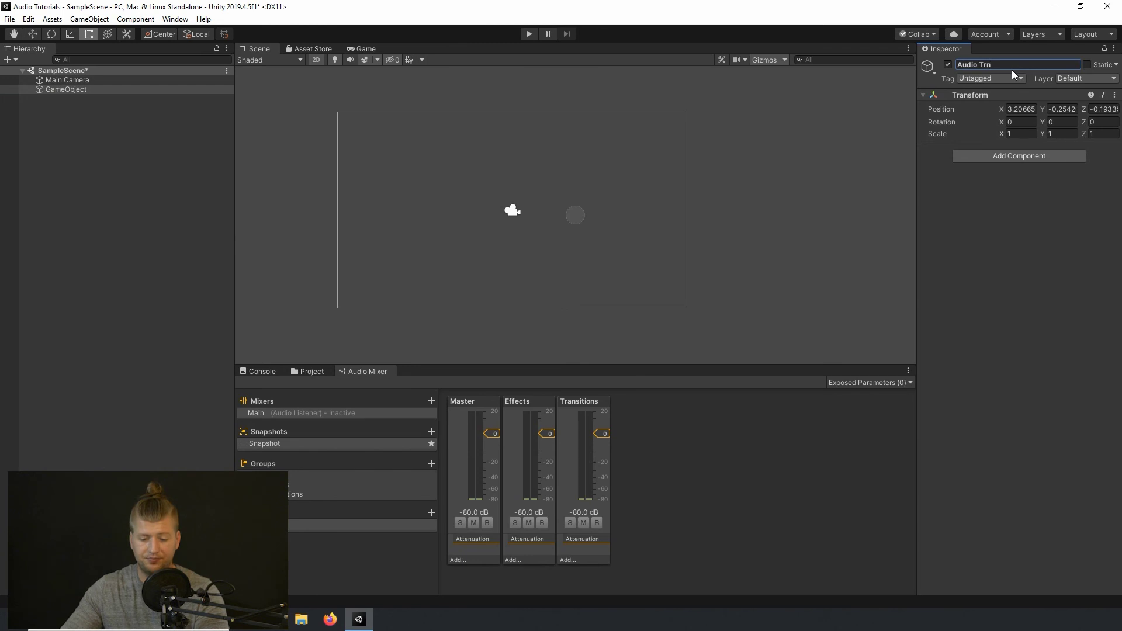
text(sition)
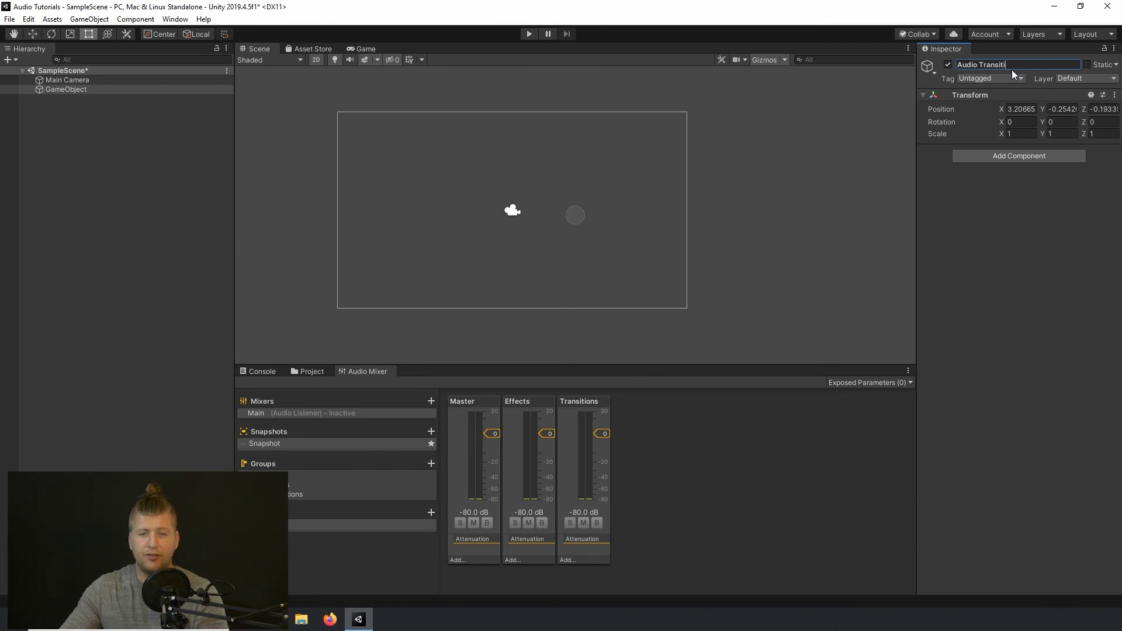
key(Return)
click(1115, 94)
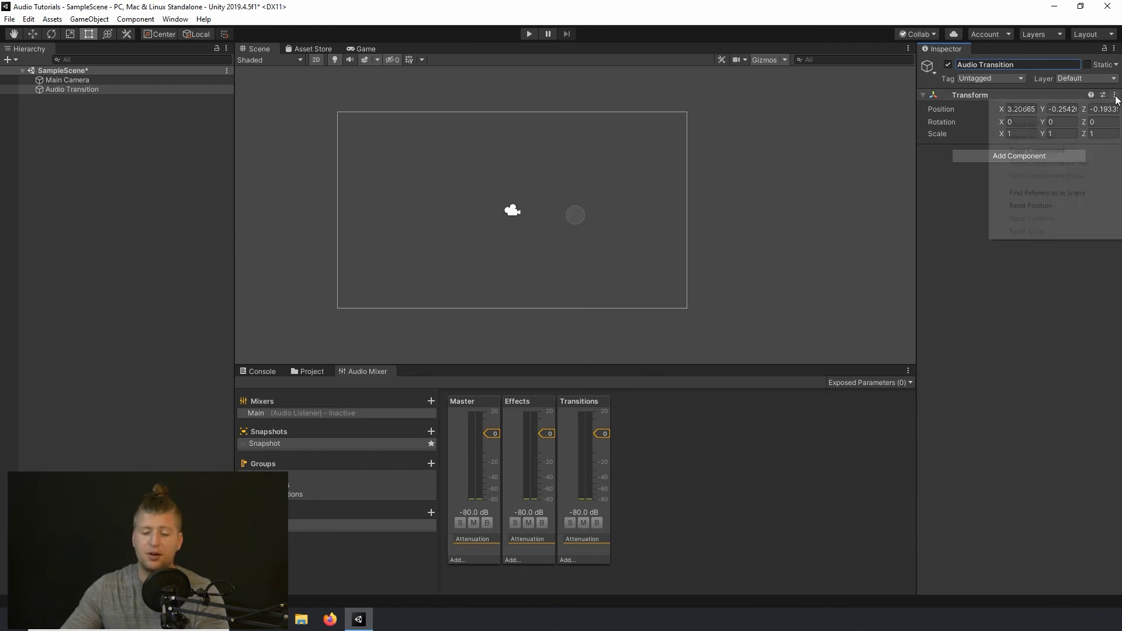
click(1088, 106)
Step: Add an Audio Source component to Audio Transition
click(1014, 156)
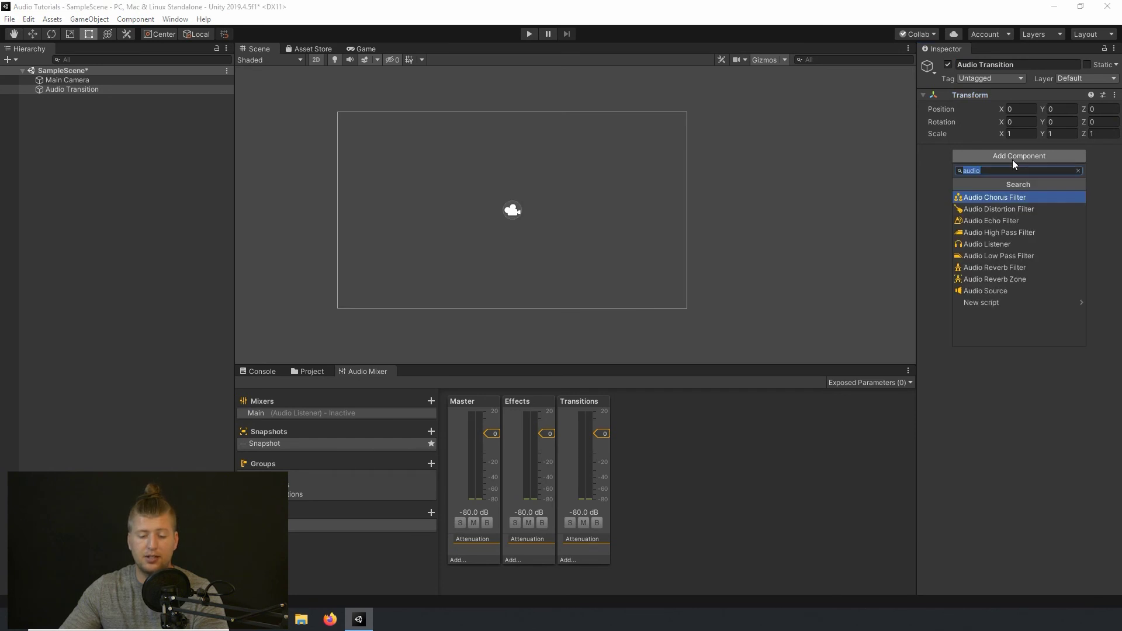
text(audio)
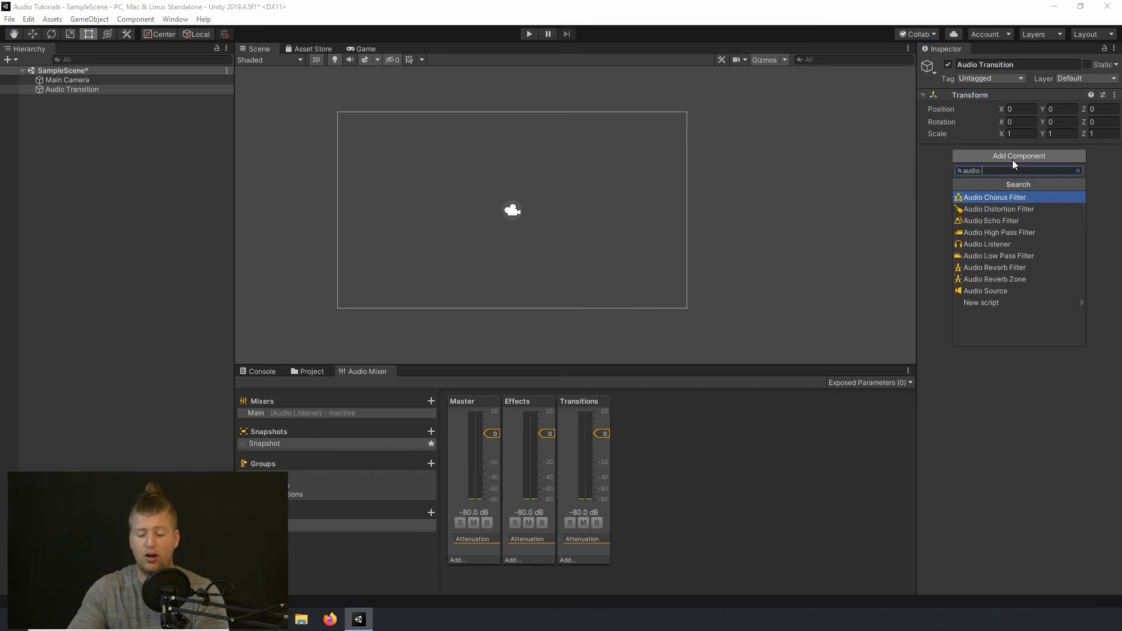
text( Sour)
key(Return)
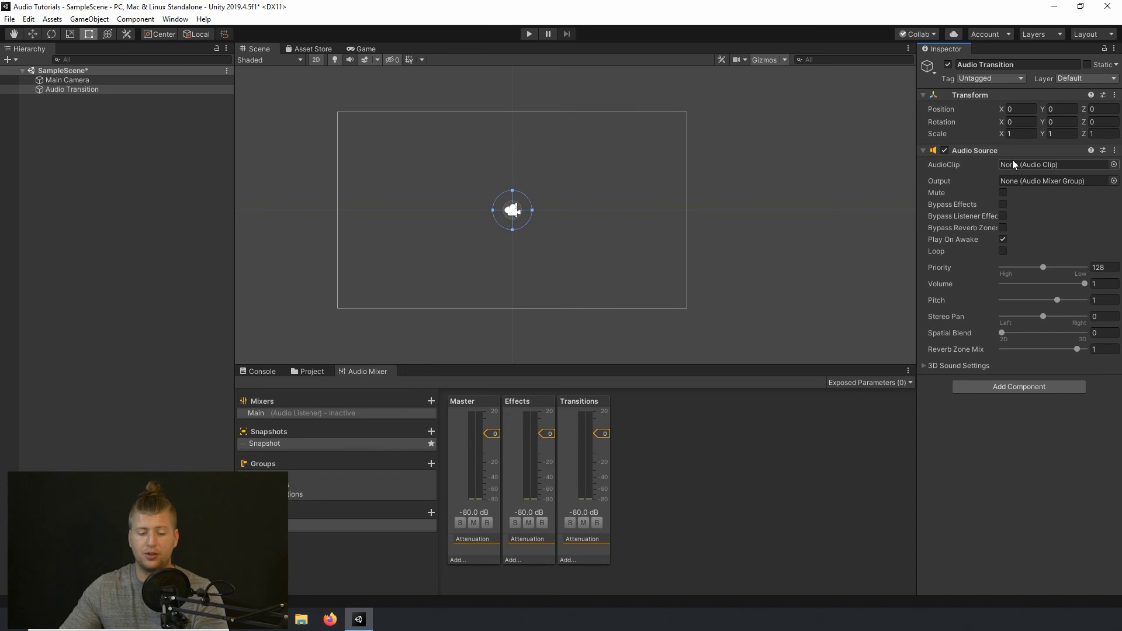
Step: Make the Audio Source loop, output to Transitions (Main), and use the FX-SciFi-Transition-2 clip
scroll(530, 224, up, 3)
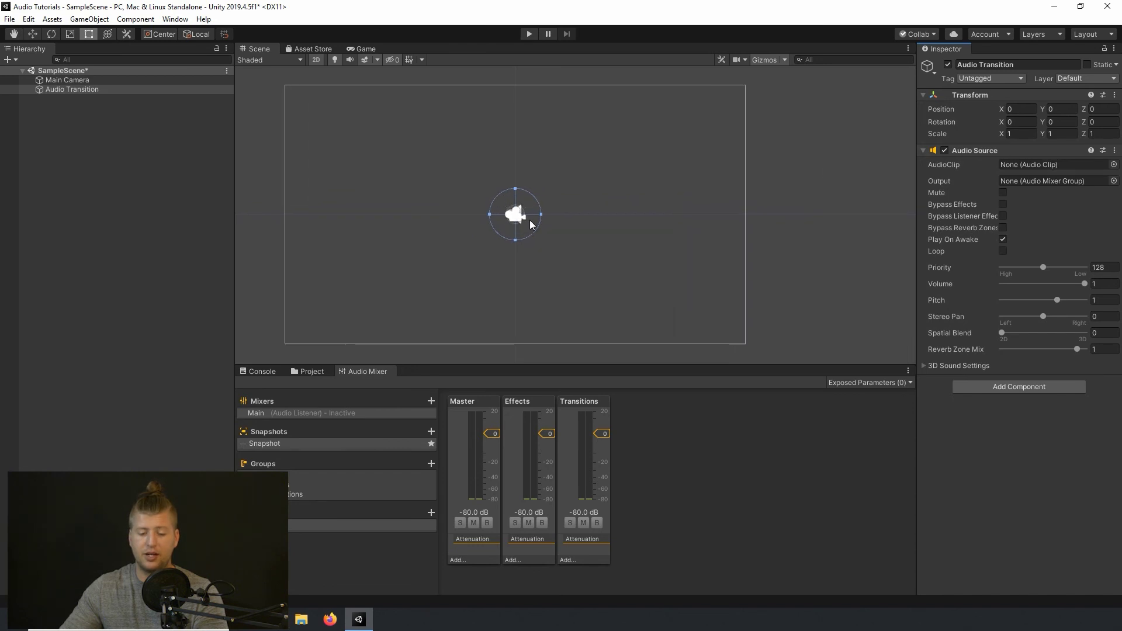
middle_drag(530, 224, 517, 206)
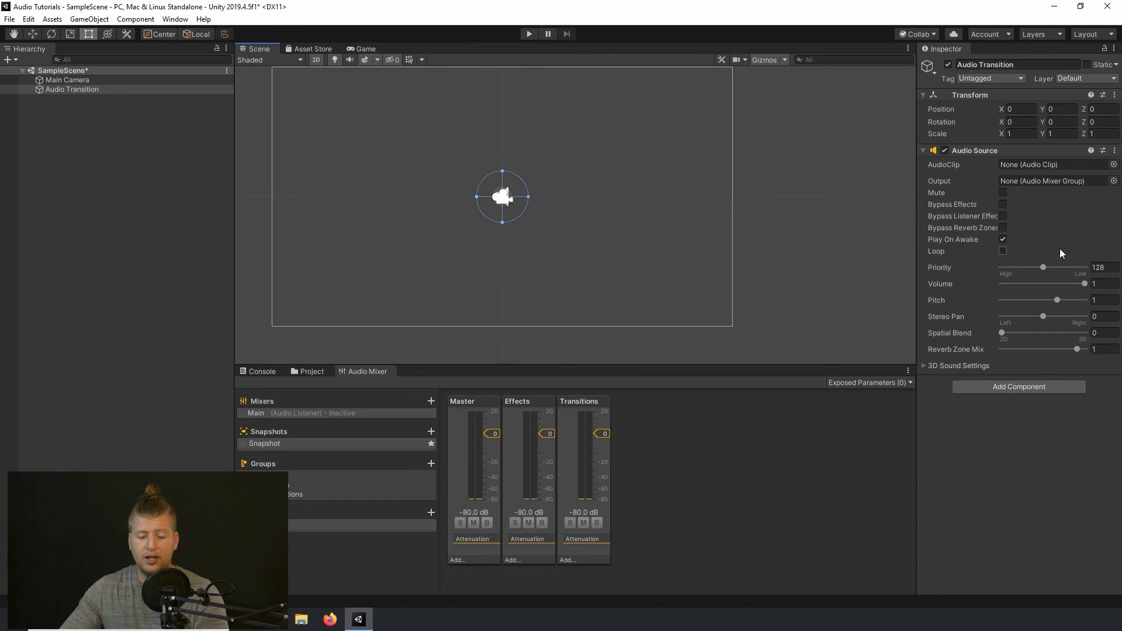
click(1004, 250)
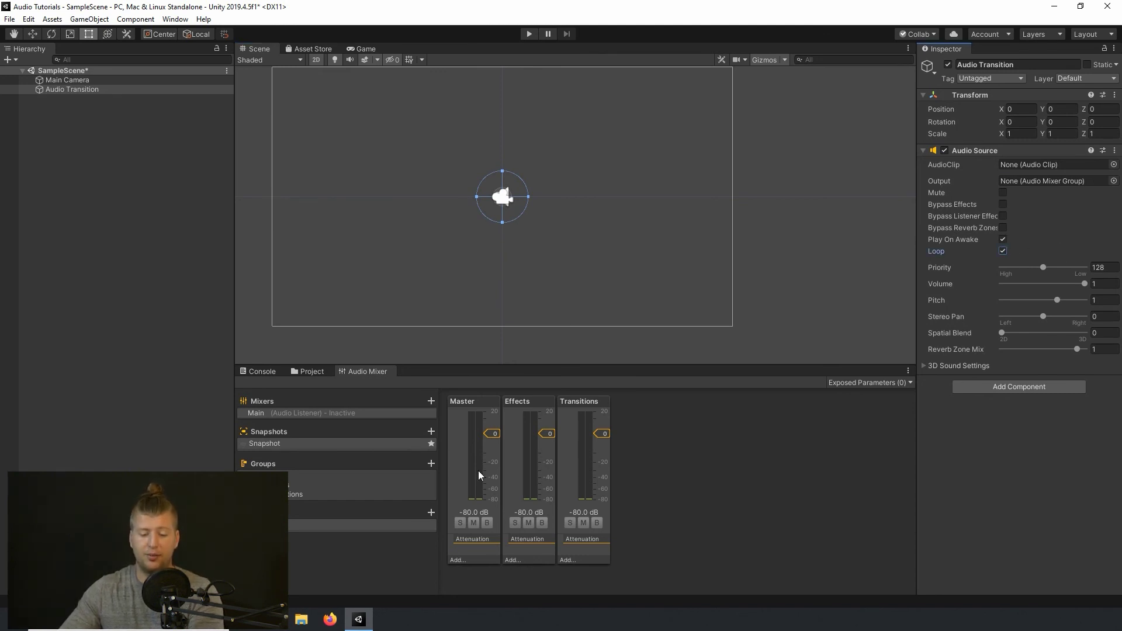
click(299, 494)
drag(299, 494, 1048, 180)
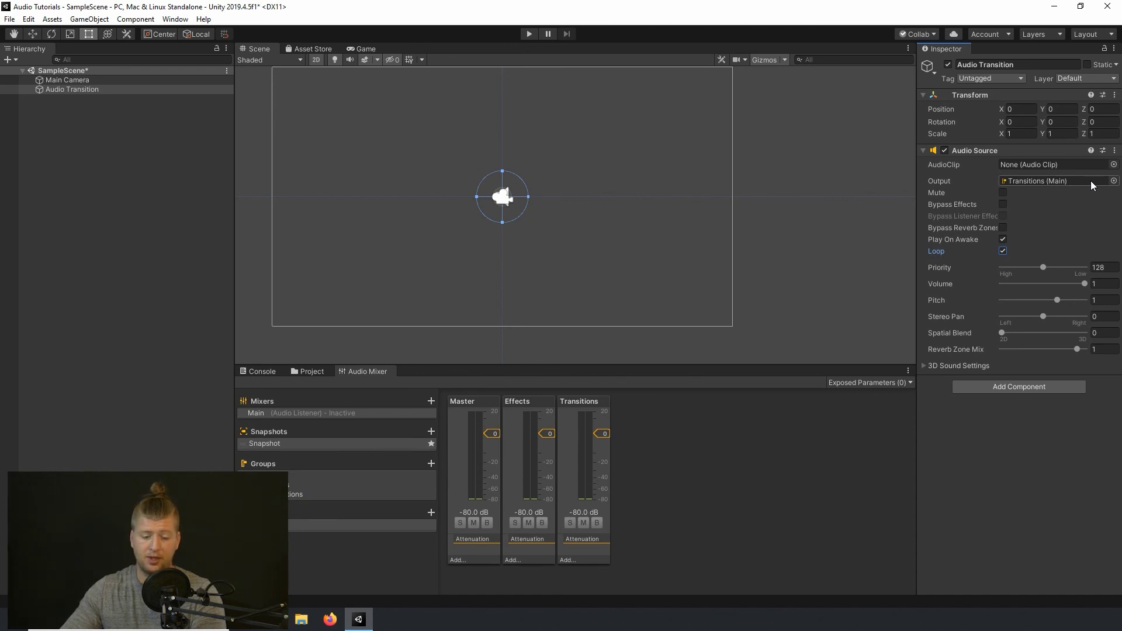
click(310, 371)
drag(487, 435, 1037, 164)
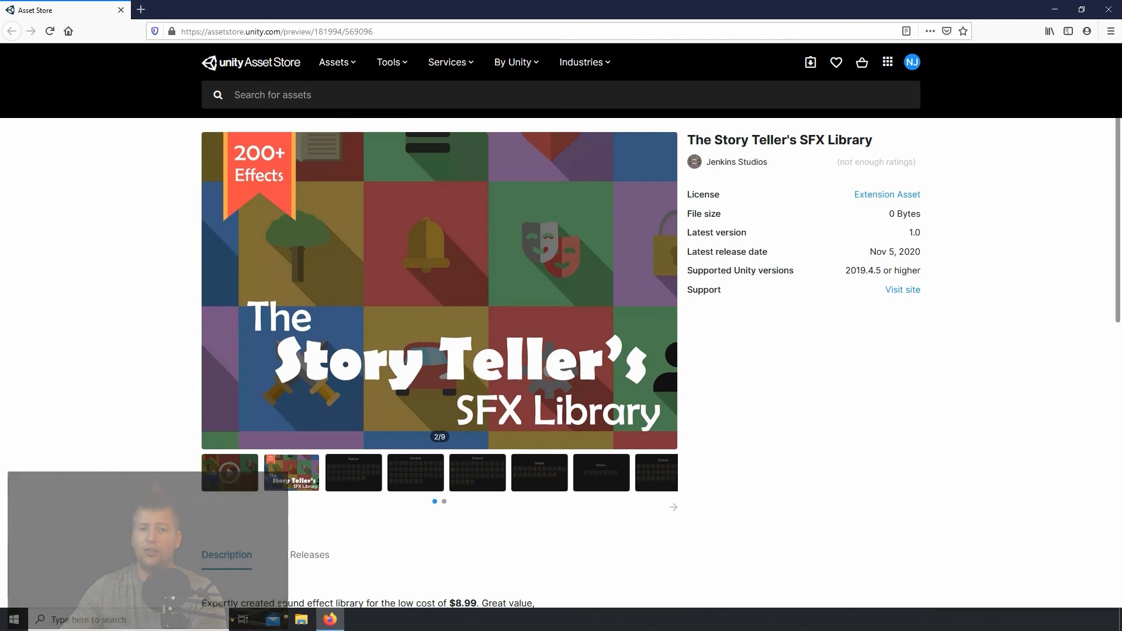
Step: Scroll through The Story Teller's SFX Library Asset Store page to read its description
scroll(560, 362, down, 1)
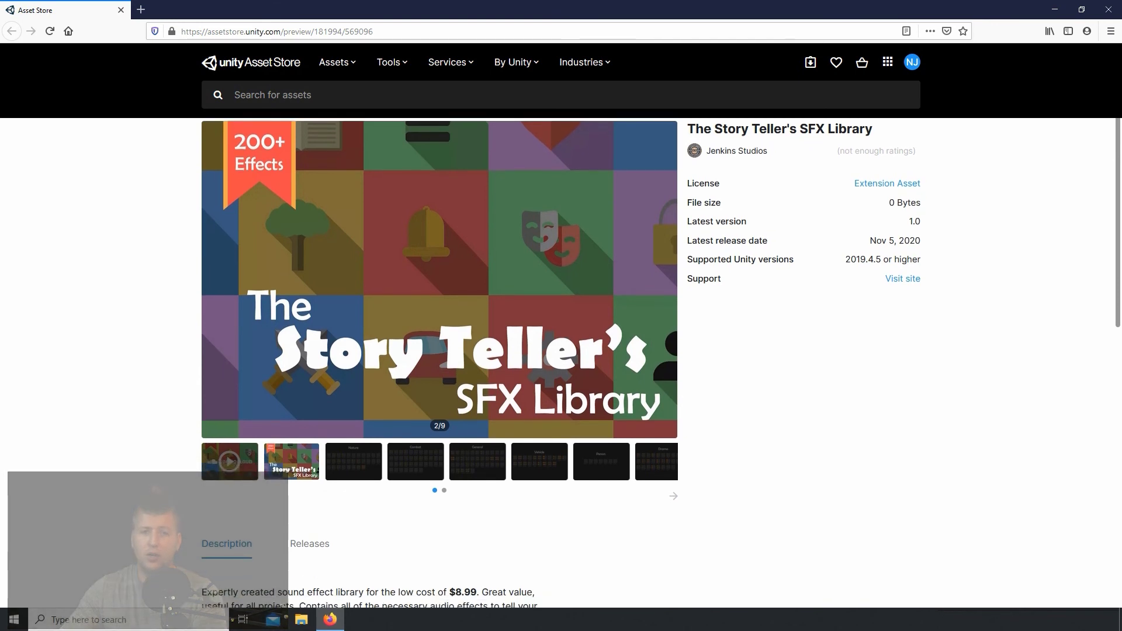
scroll(560, 328, down, 2)
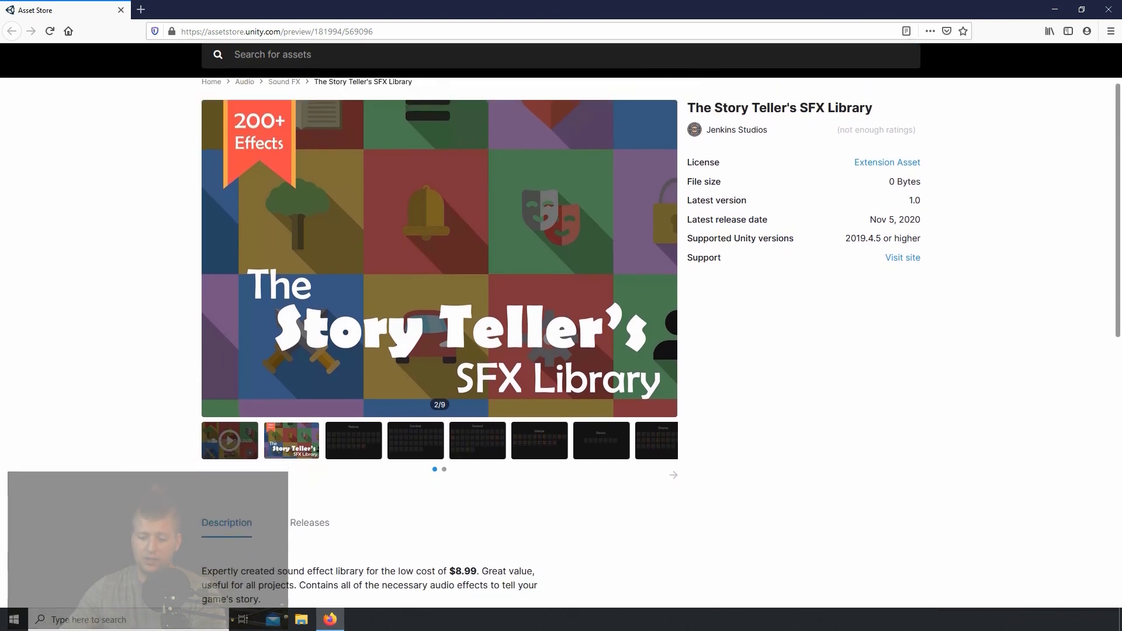
scroll(560, 328, down, 2)
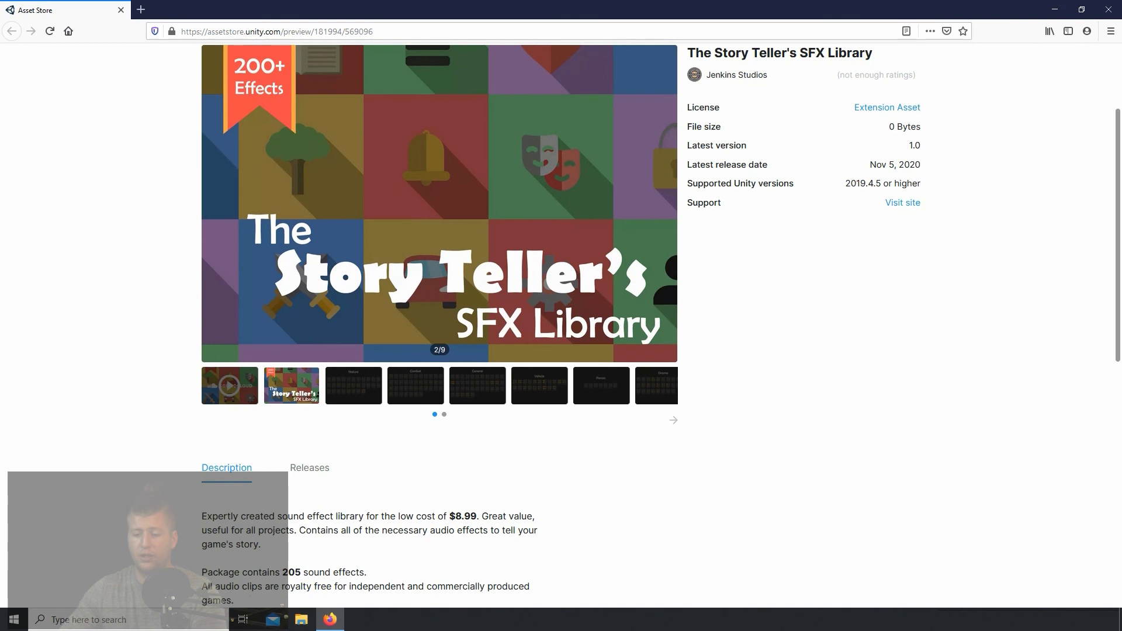
scroll(560, 328, down, 2)
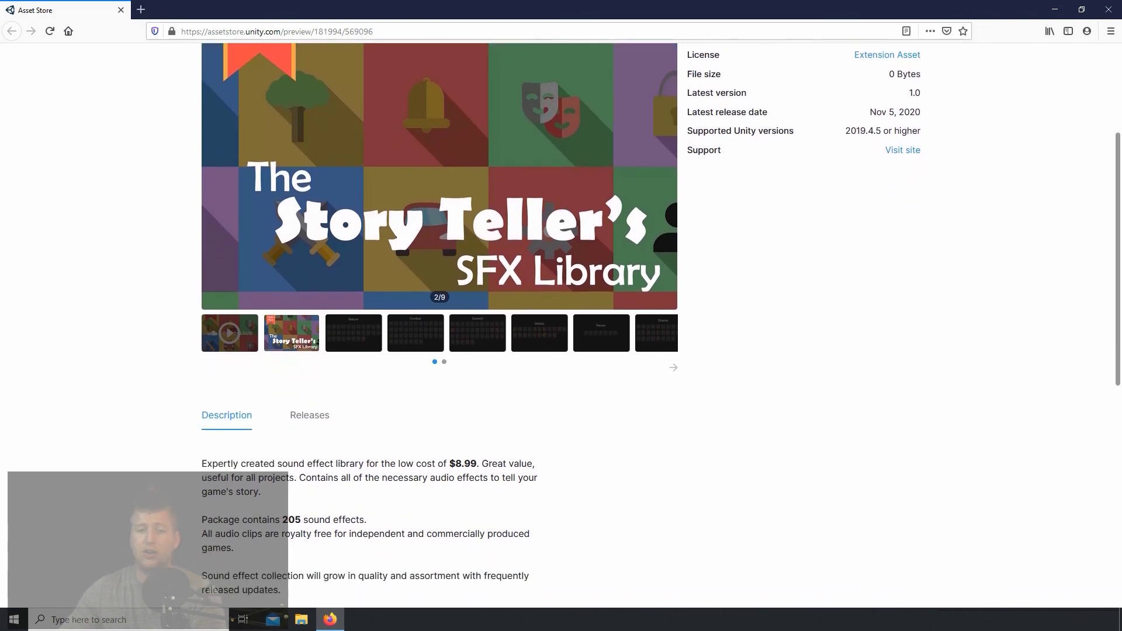
scroll(560, 328, down, 2)
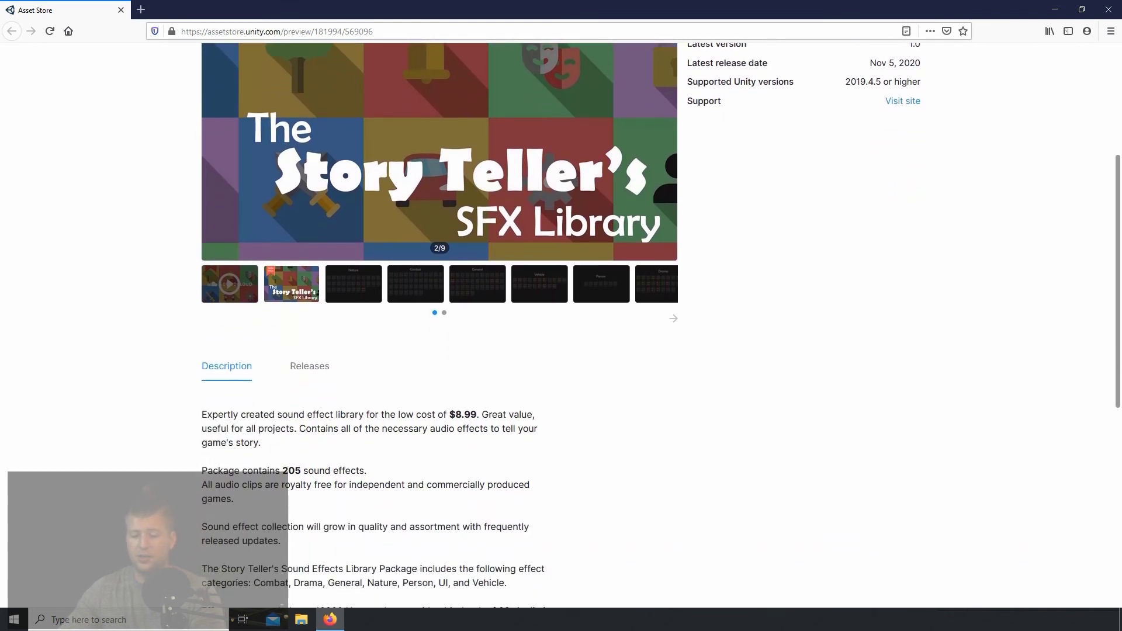
scroll(560, 328, down, 2)
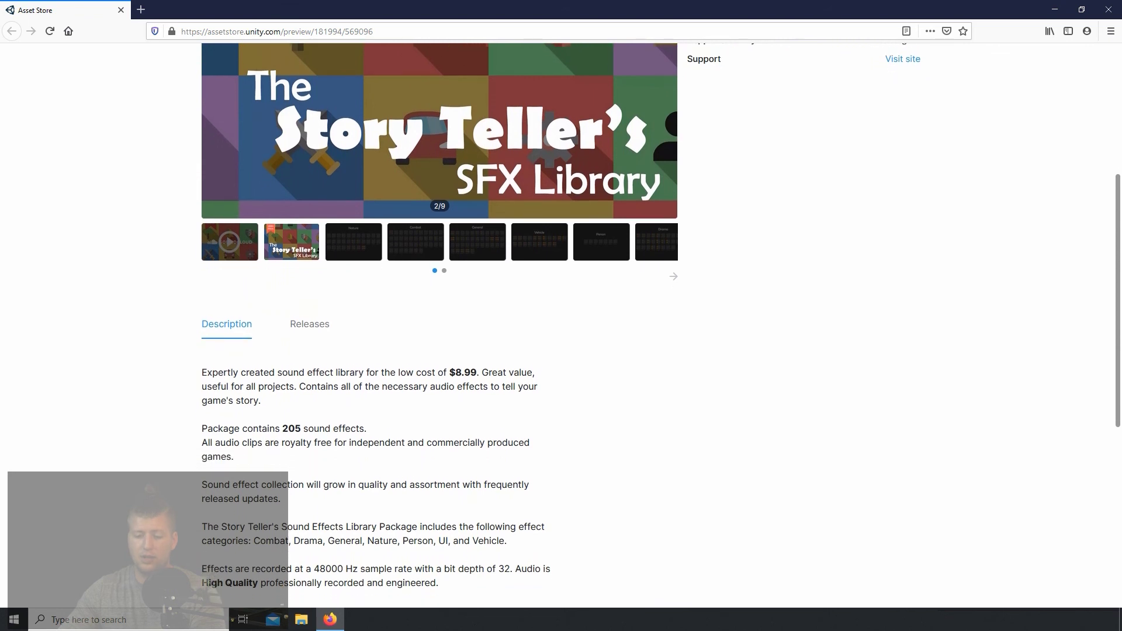
scroll(560, 327, down, 2)
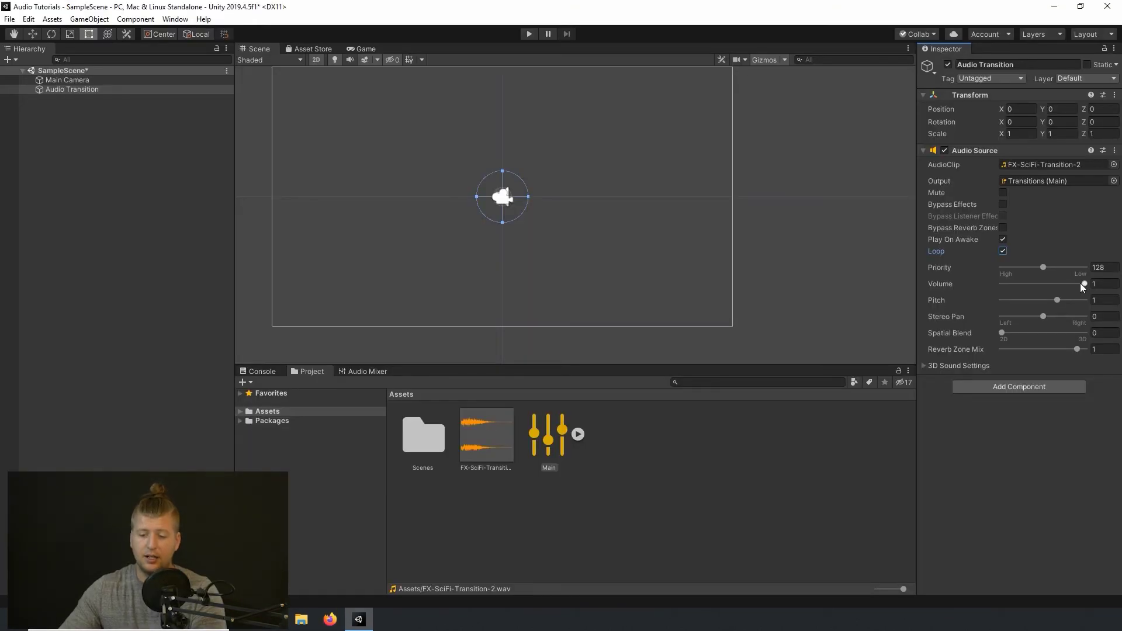
Step: Set the Audio Source volume to 0.65 and save the scene
drag(1081, 284, 1049, 283)
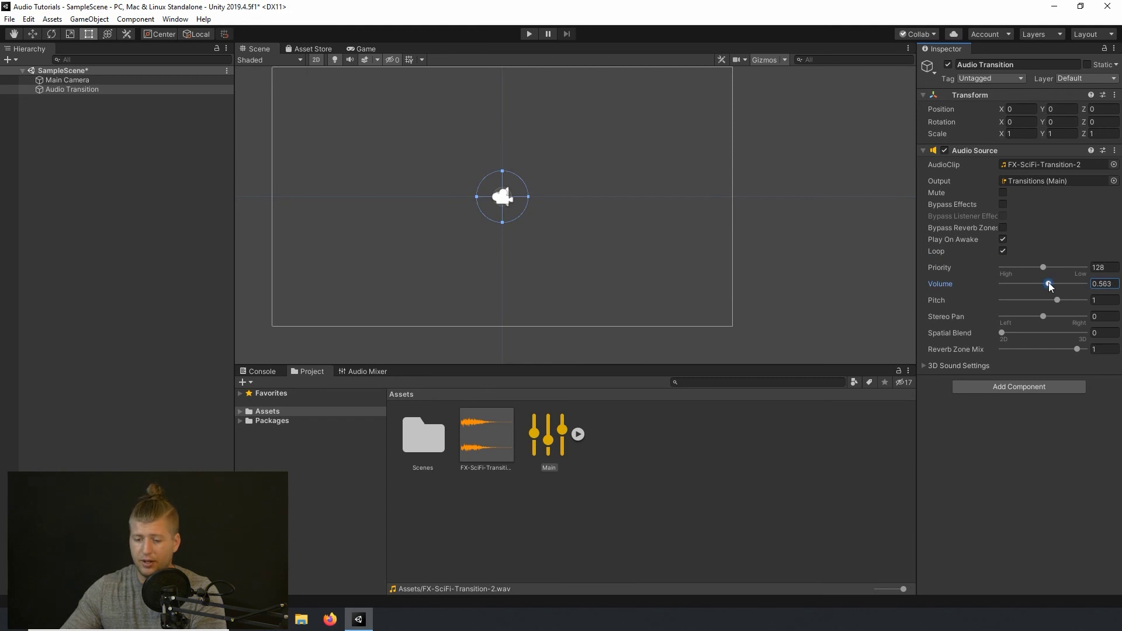
double_click(1102, 283)
text(65)
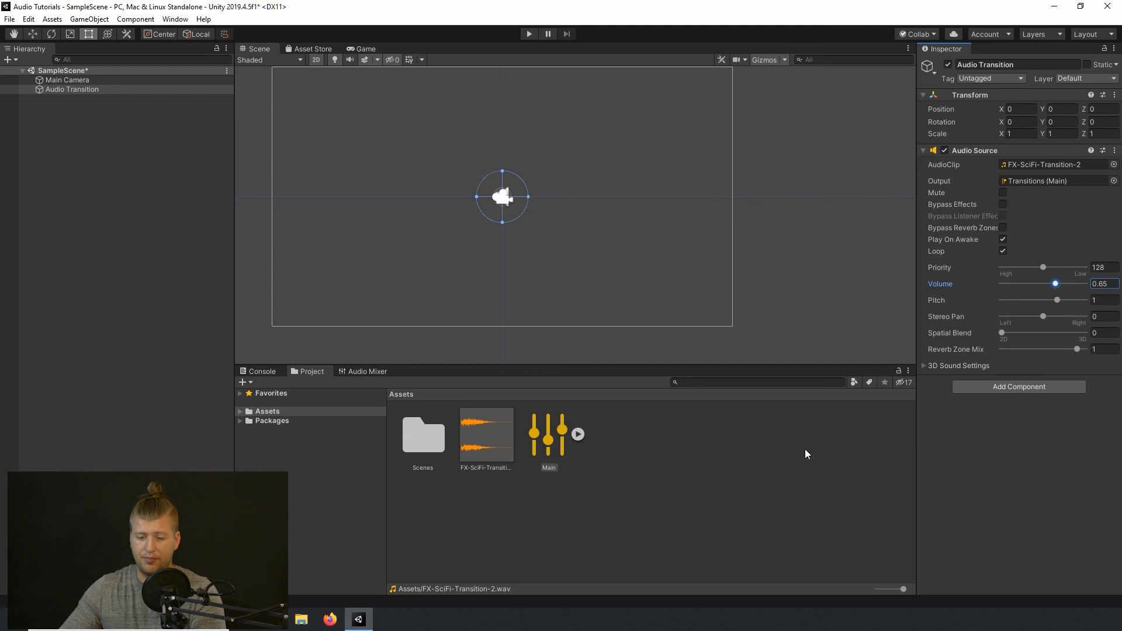
click(51, 256)
key(ctrl+s)
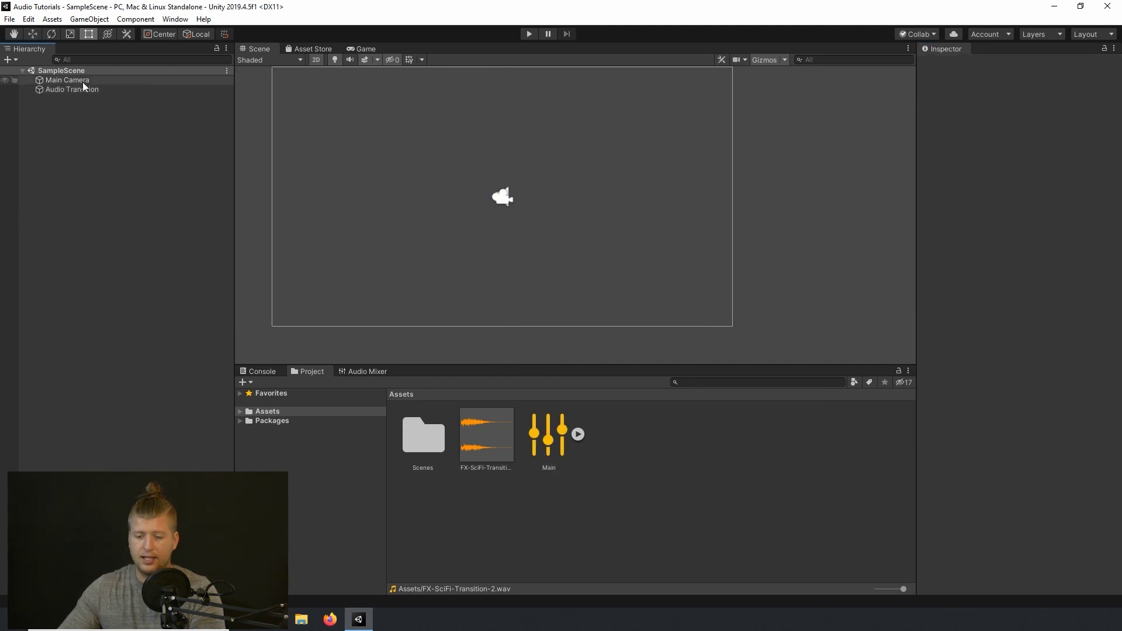
Step: Bring up the Audio Mixer and enter Play mode to see signal on Transitions
click(82, 89)
click(357, 372)
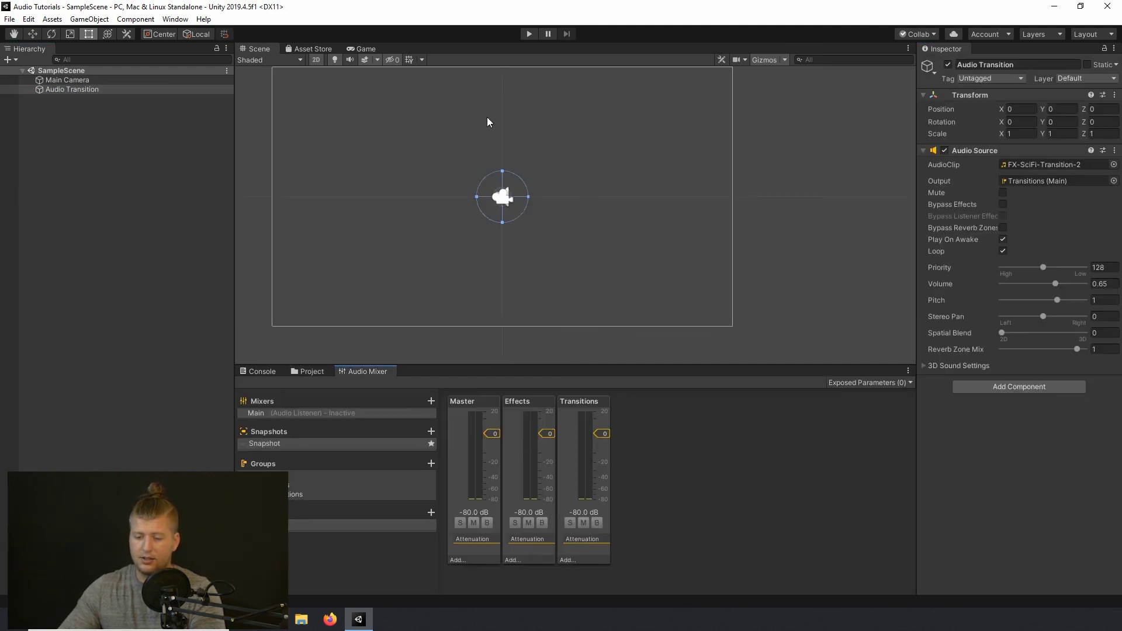
key(ctrl+p)
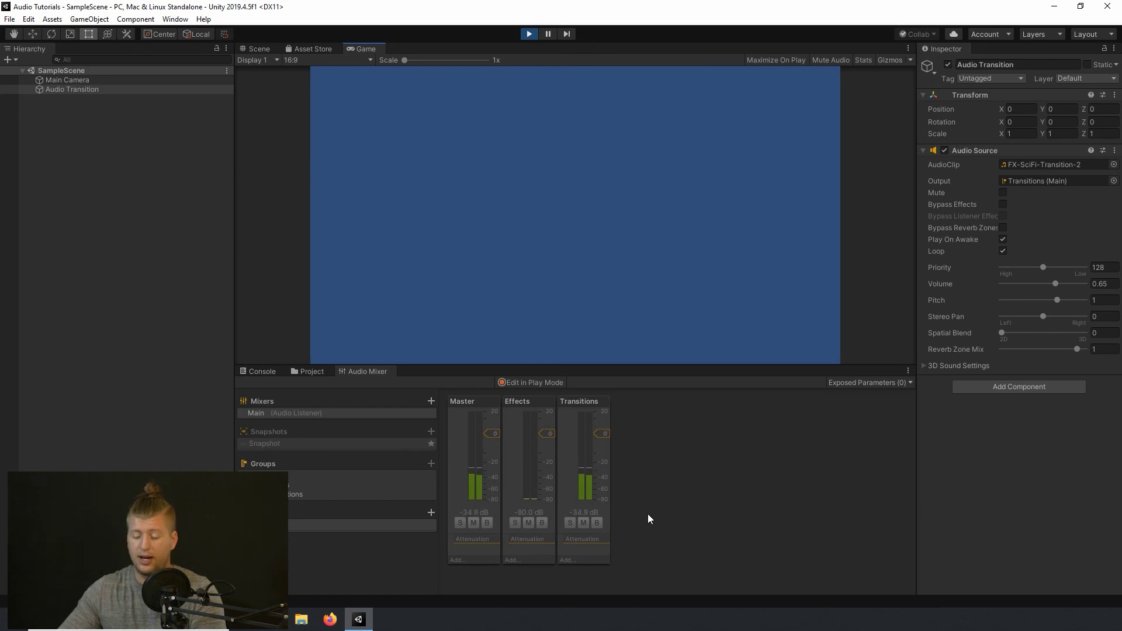
Step: Switch the Main Camera's Audio Listener off and back on, then exit Play mode
click(58, 79)
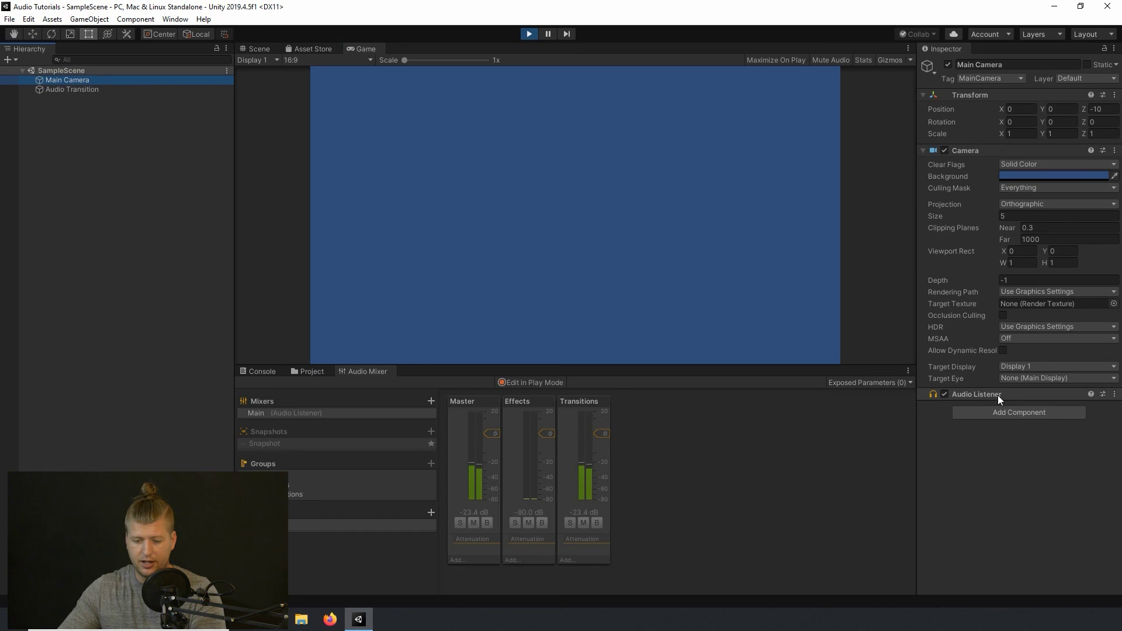
click(946, 394)
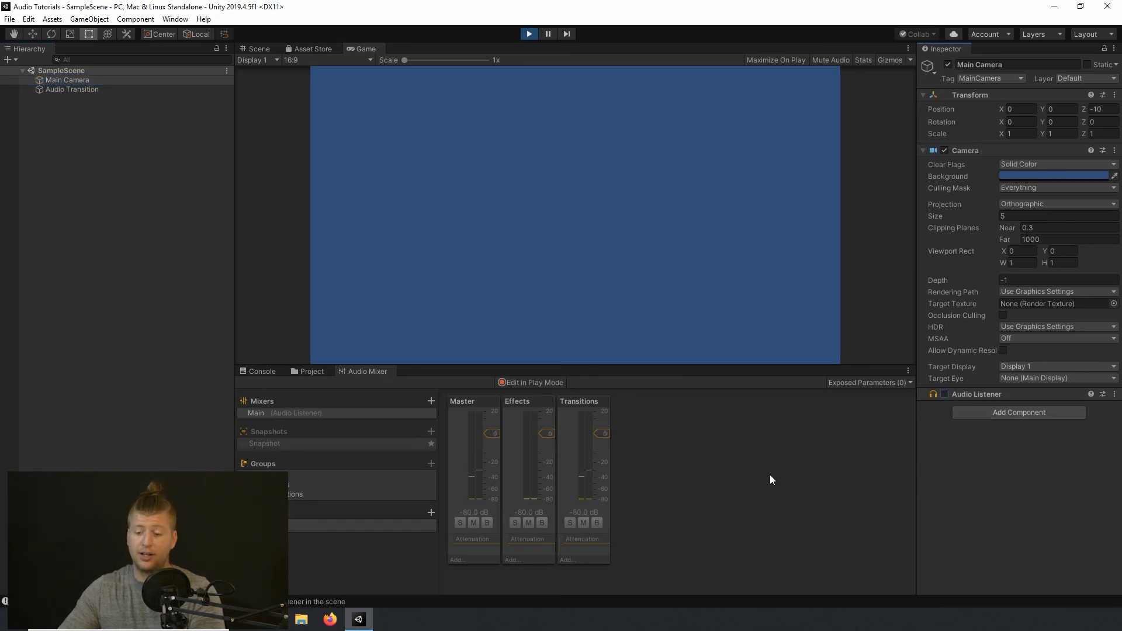
click(945, 394)
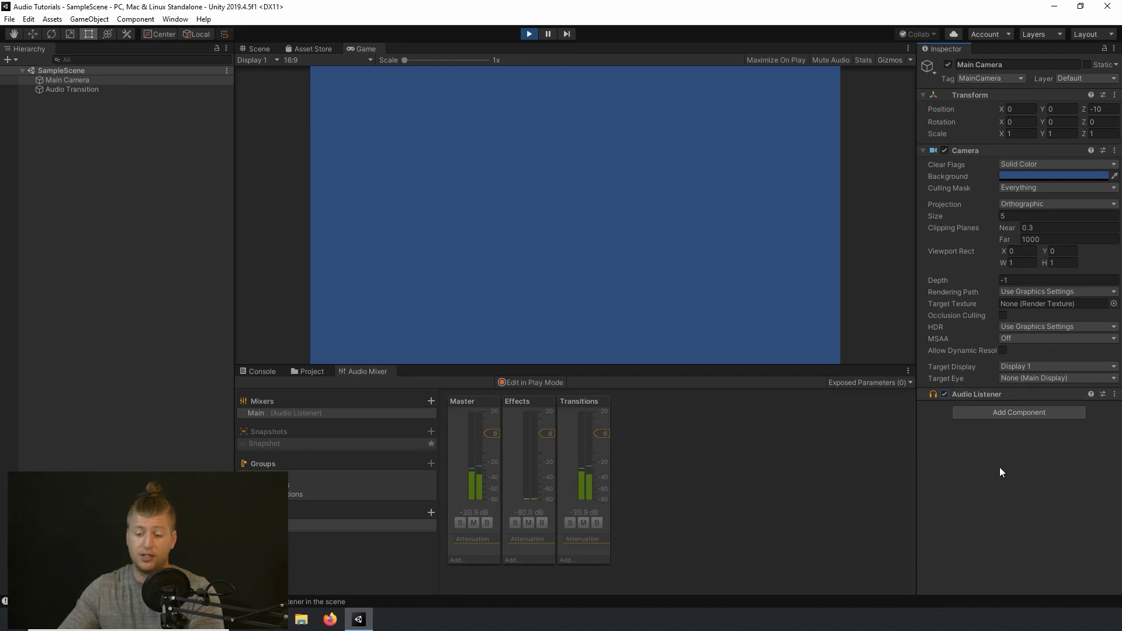
click(529, 34)
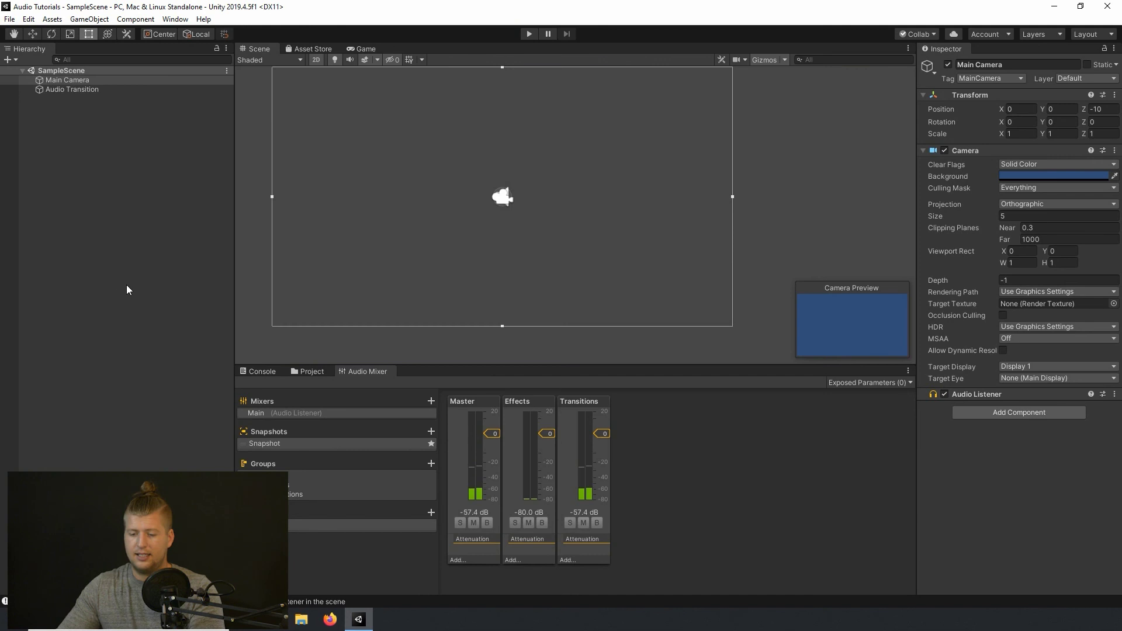
middle_drag(509, 200, 534, 204)
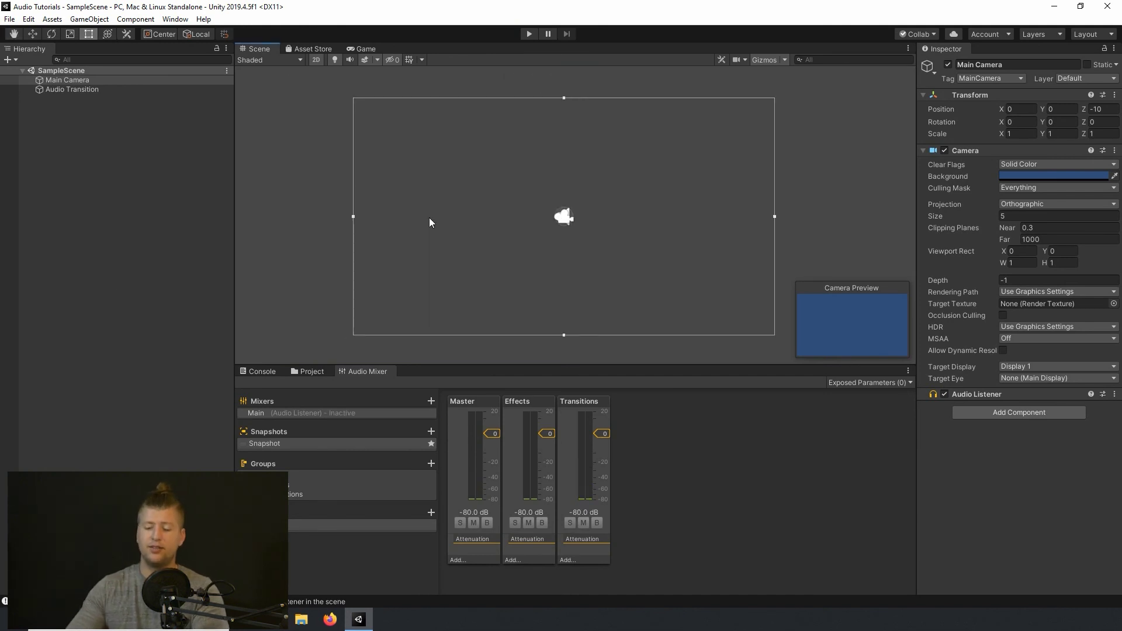